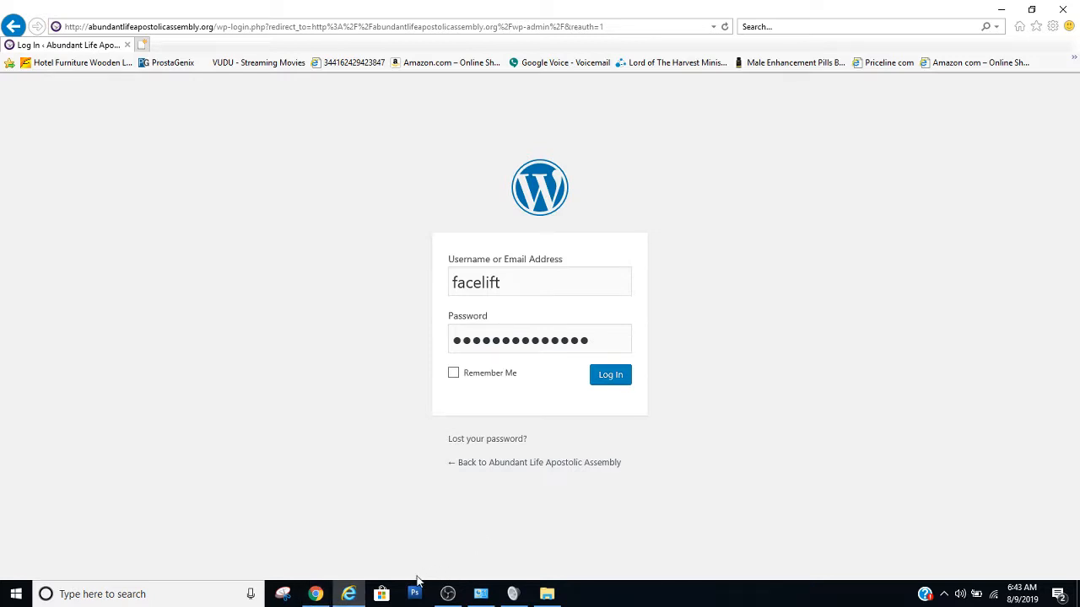
Switch to Chrome and add a new post from the WordPress site's posts list
left_click(315, 594)
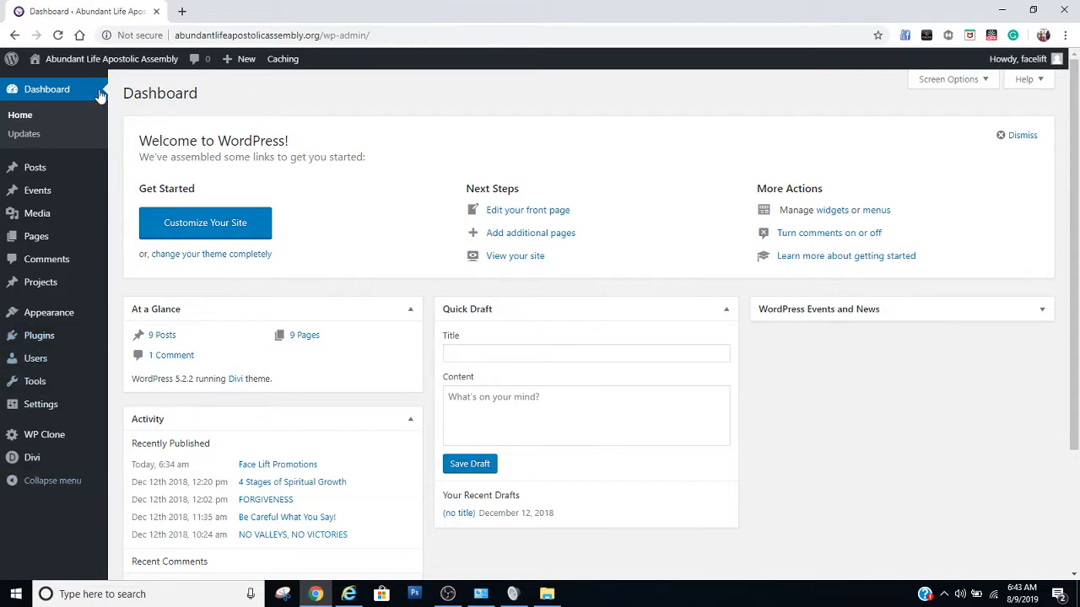
mouse_move(37, 171)
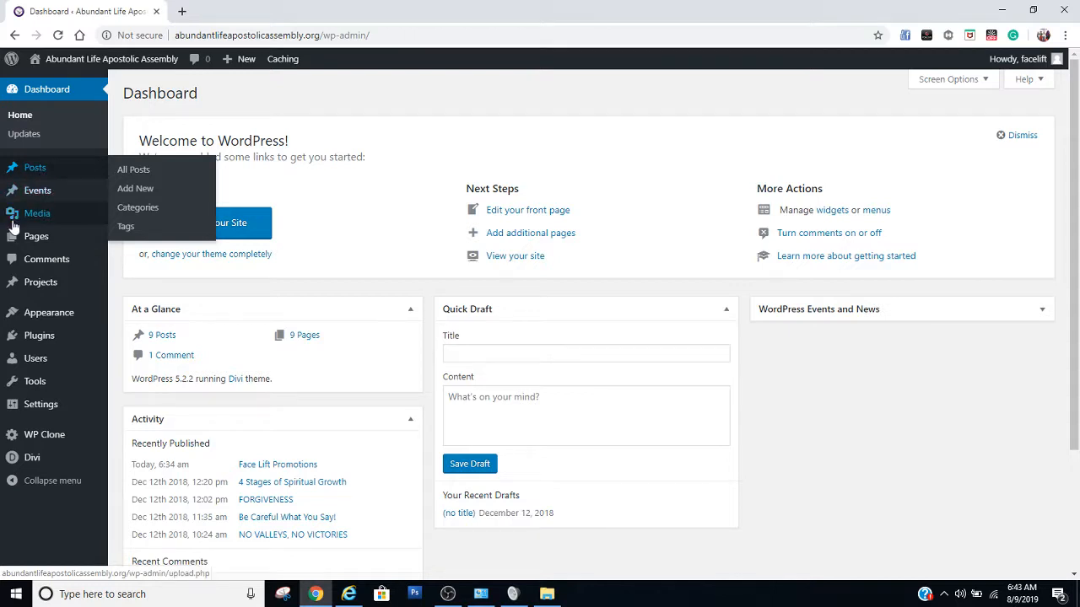
mouse_move(18, 240)
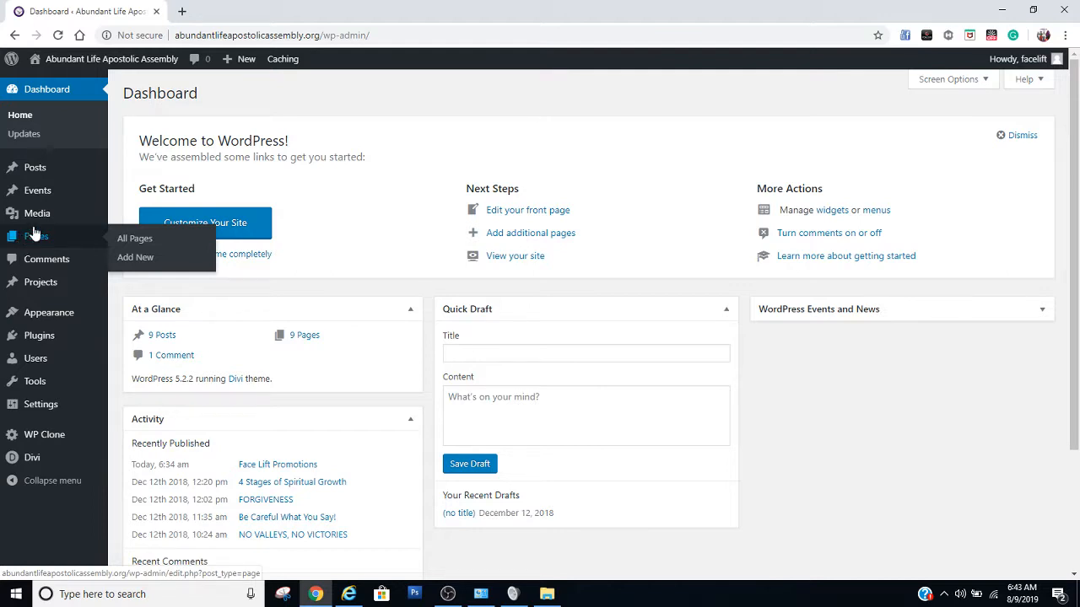
left_click(40, 175)
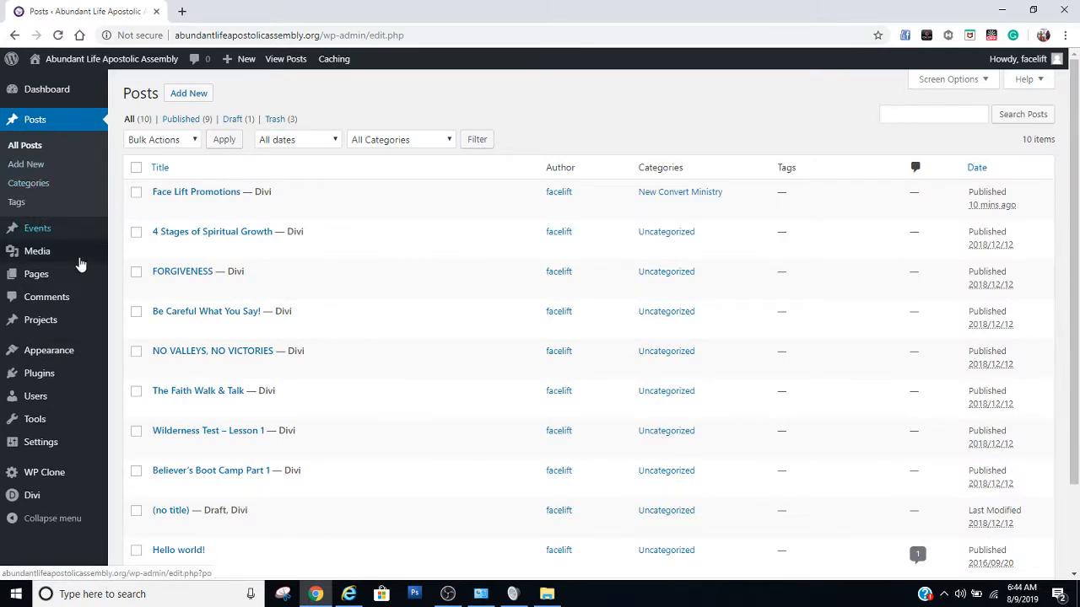
left_click(196, 99)
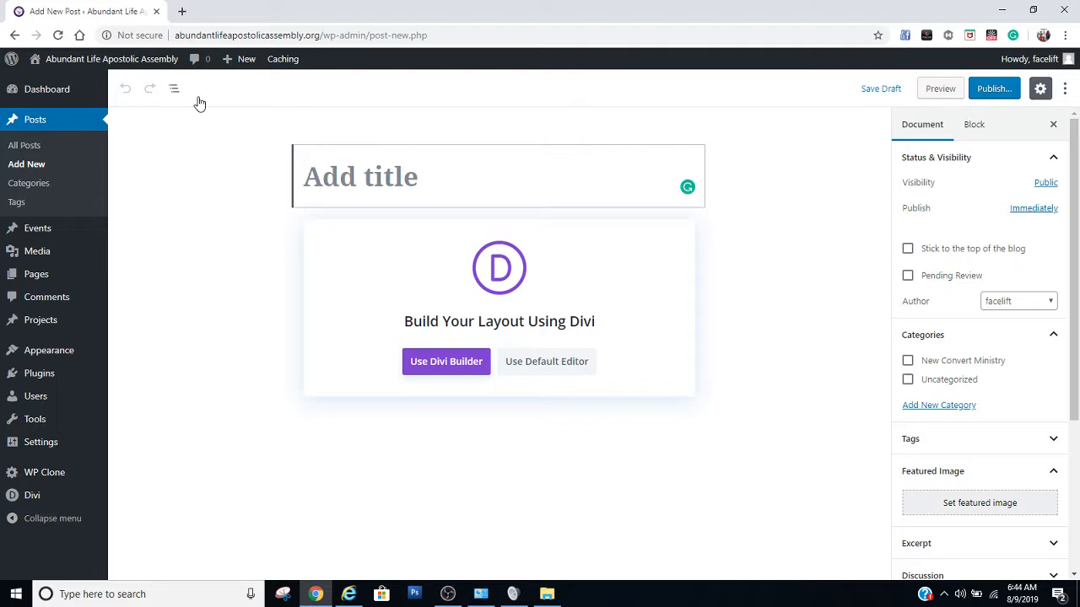
Title the new post BEST and assign it to the Uncategorized category
type("BE")
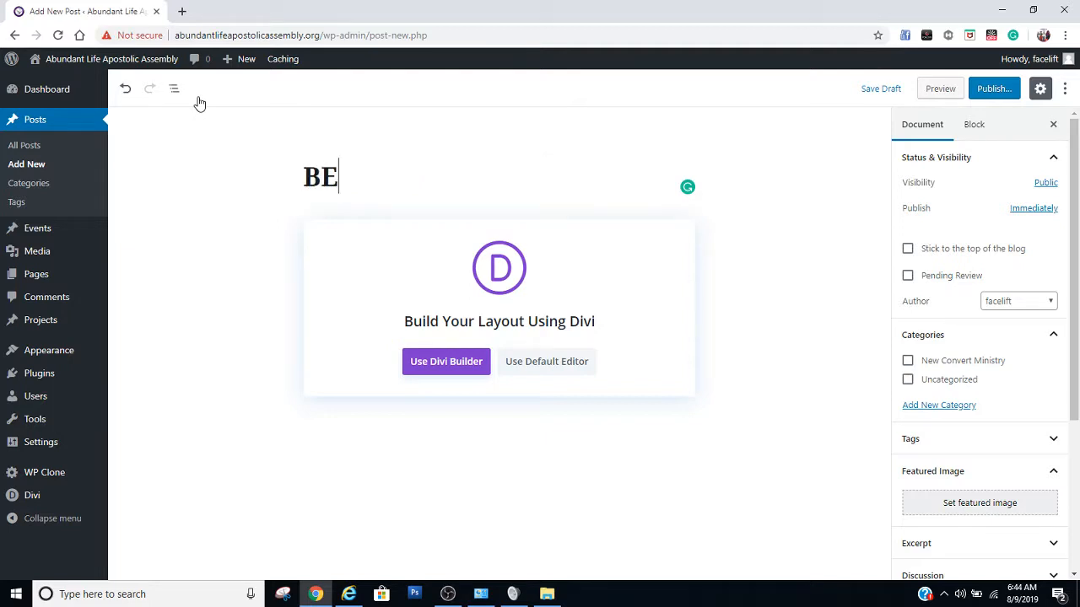
type("ST")
scroll(938, 512, "down", 2)
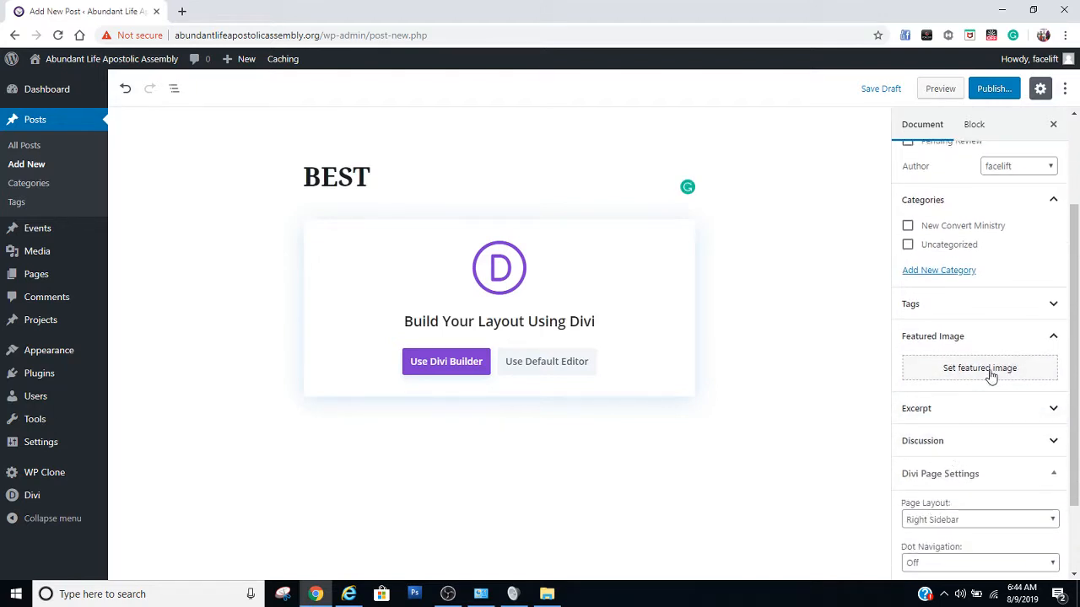
left_click(909, 246)
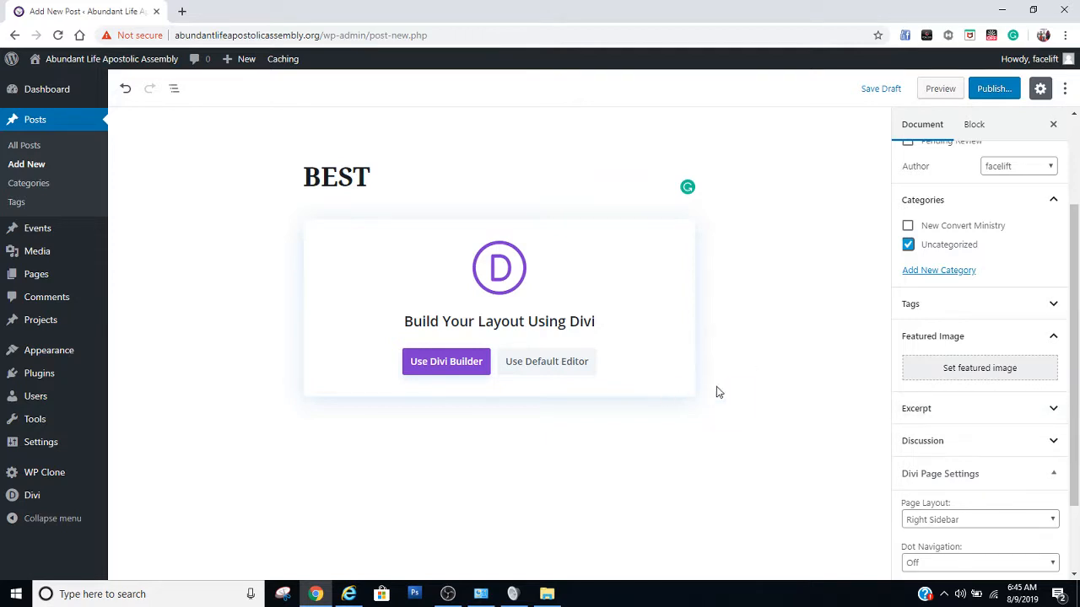
left_click(1011, 370)
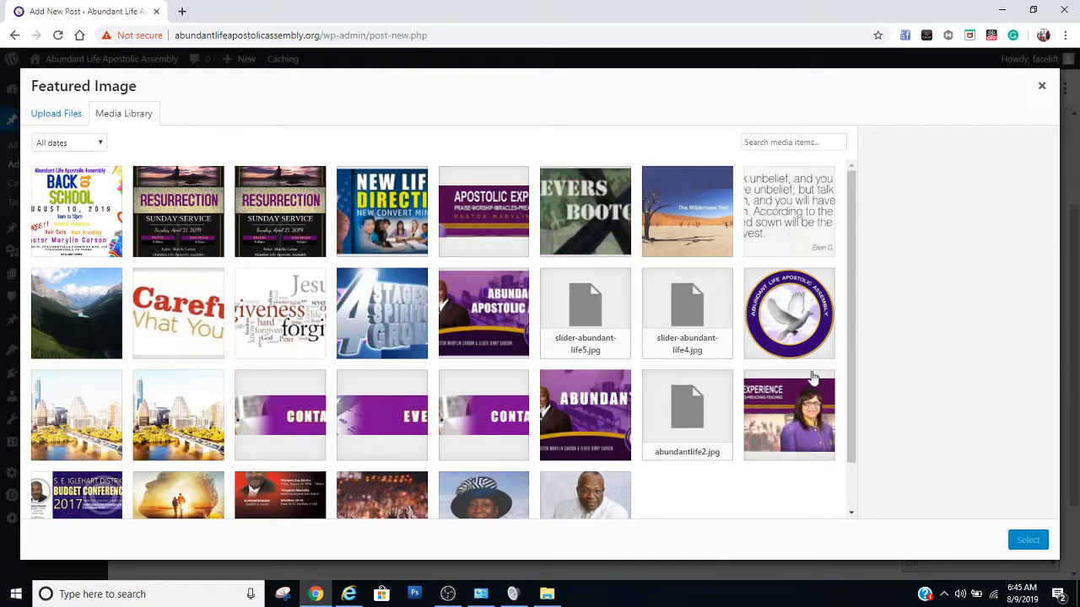
left_click(65, 116)
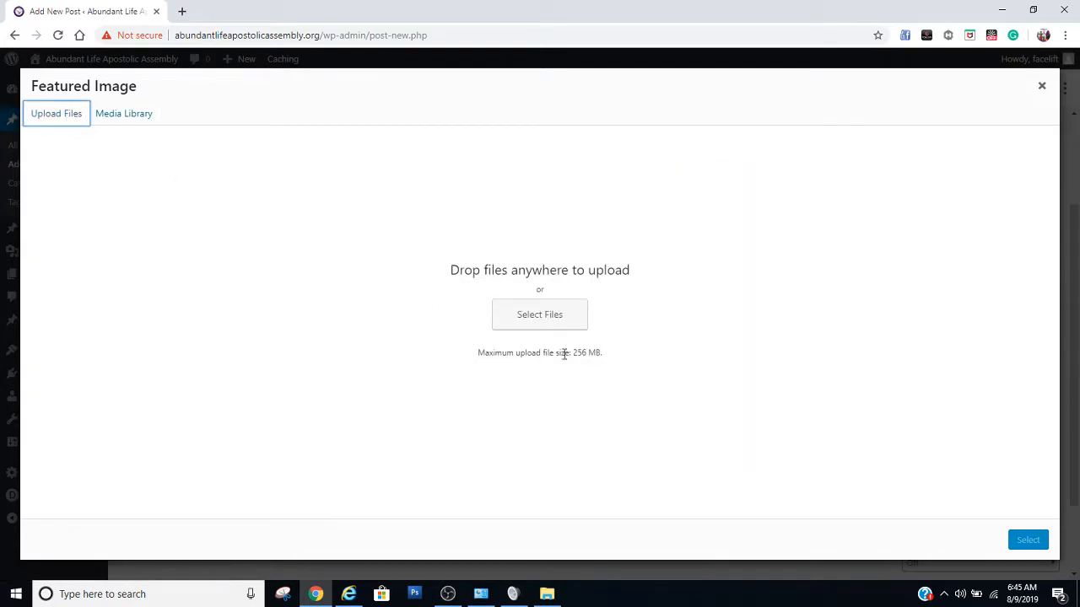
left_click(512, 325)
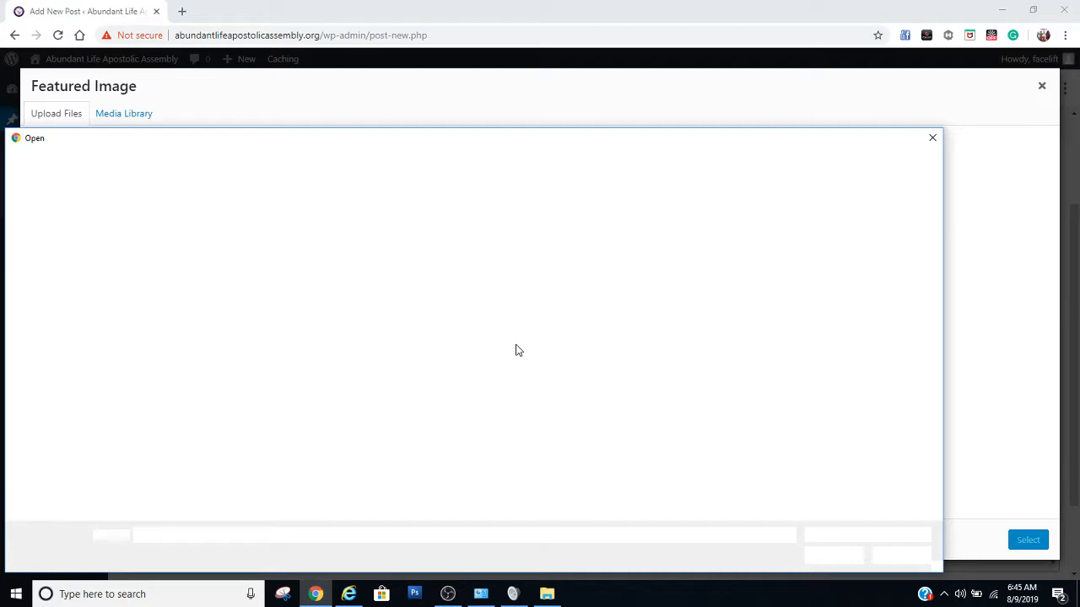
left_click(932, 137)
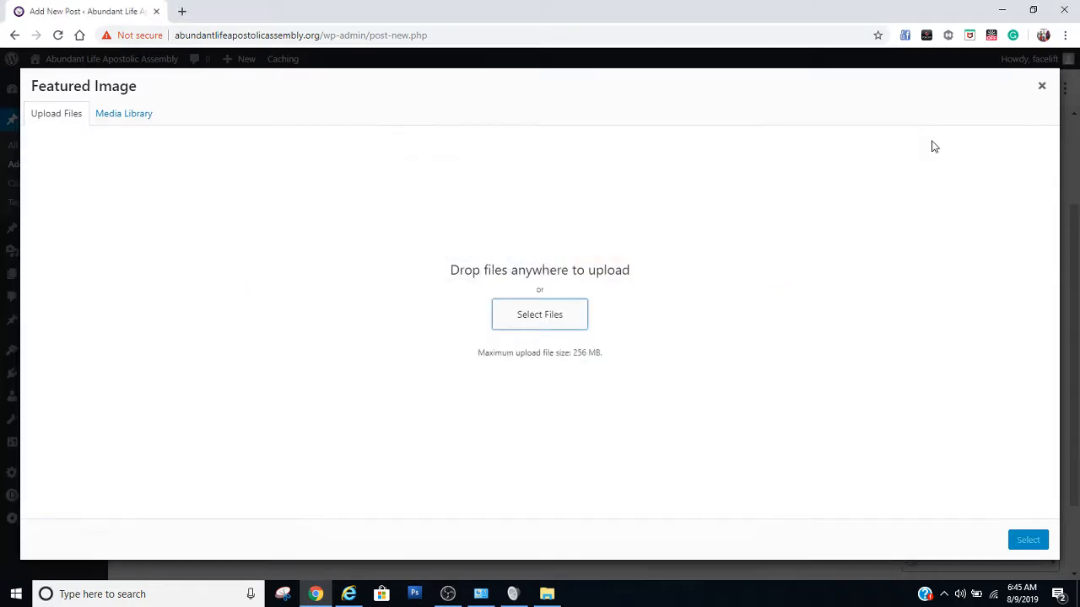
left_click(1042, 85)
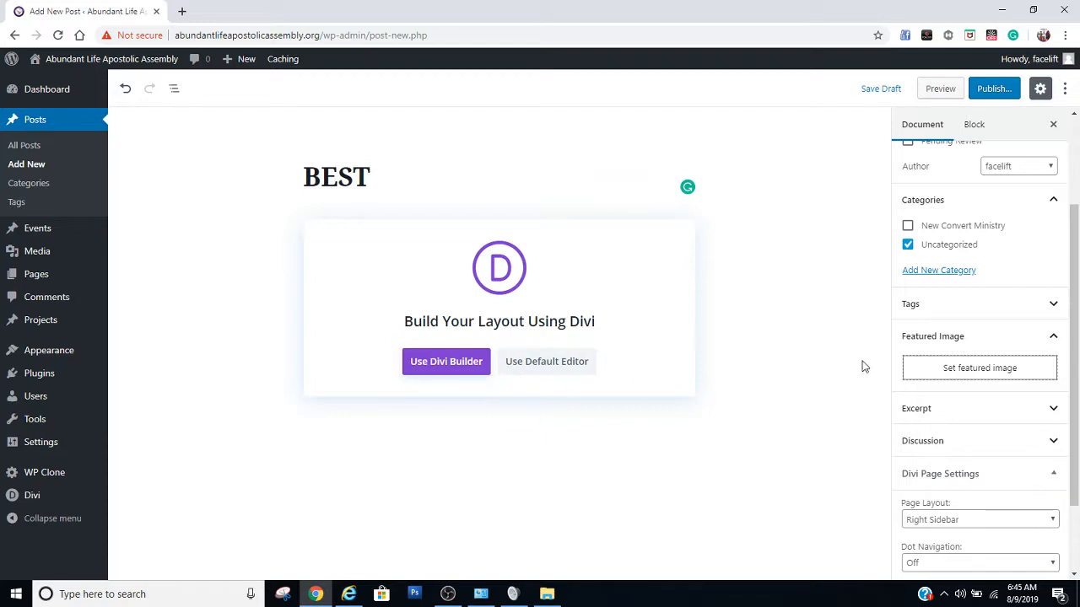
Set header-New-Direction-copy.jpg from the media library as the post's featured image
left_click(966, 372)
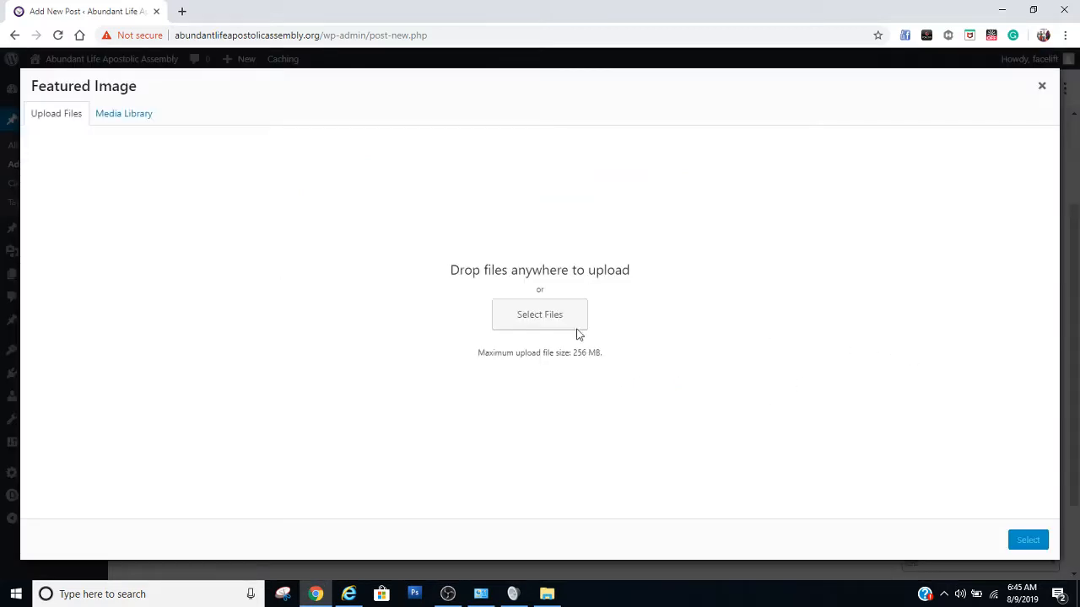
left_click(139, 123)
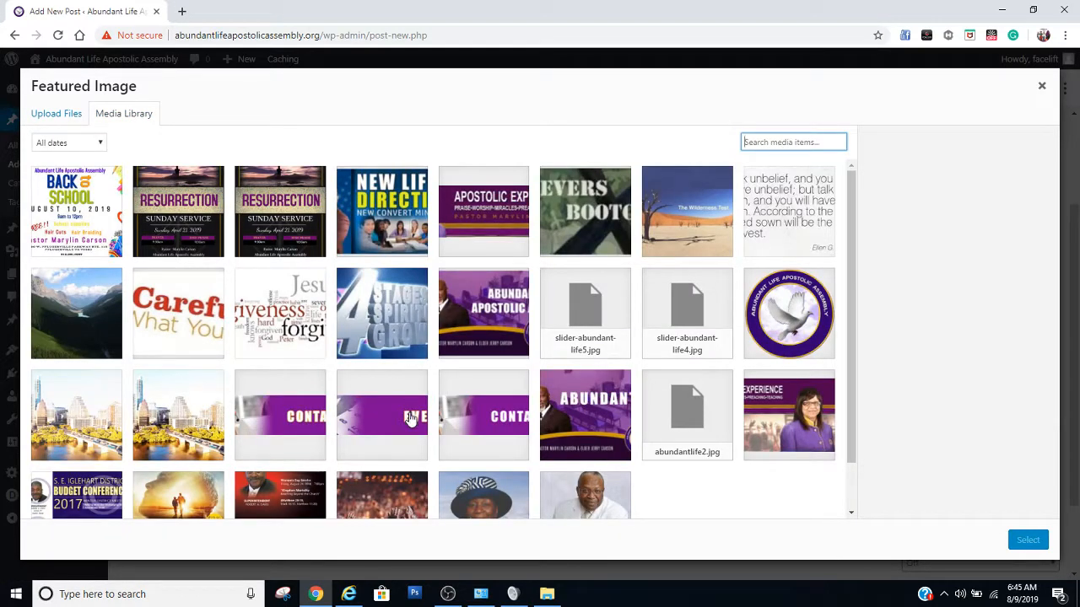
left_click(392, 229)
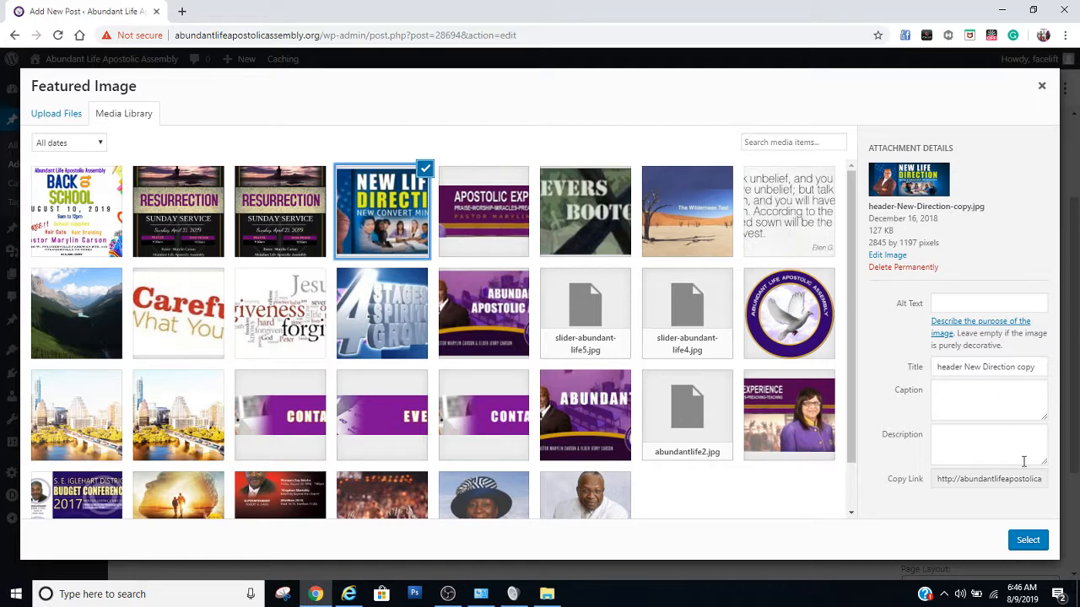
left_click(1032, 545)
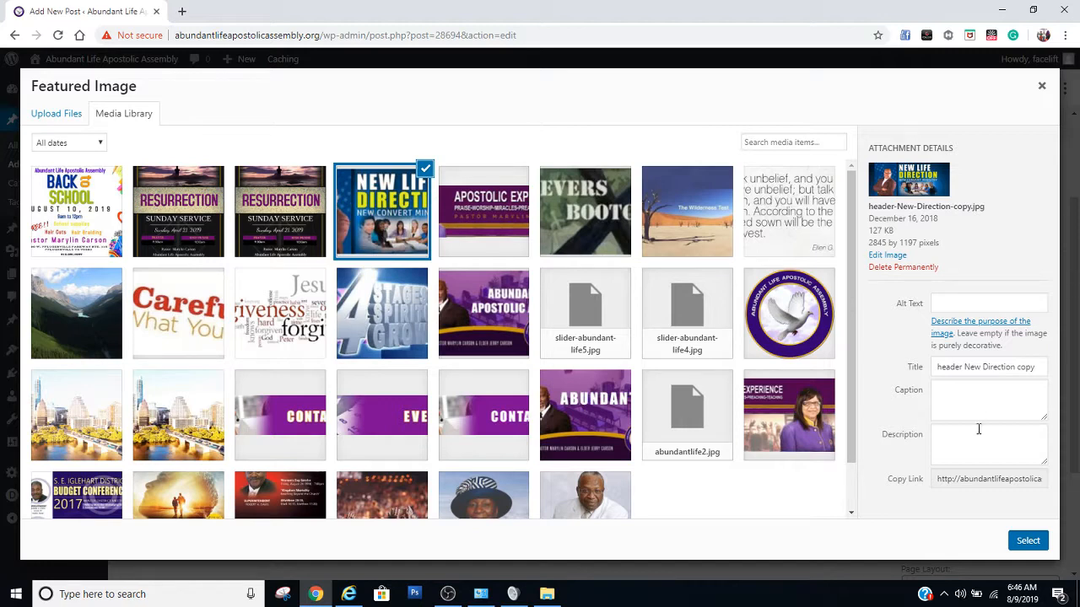
left_click(1027, 543)
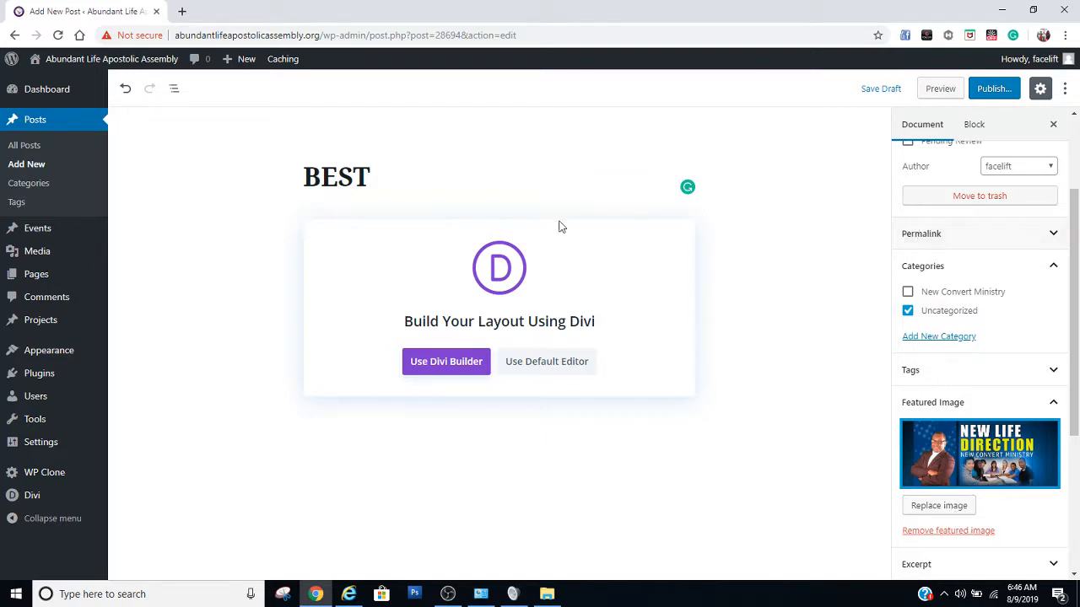
Open the post in the Divi Builder, start building from scratch, and look over the page
left_click(445, 363)
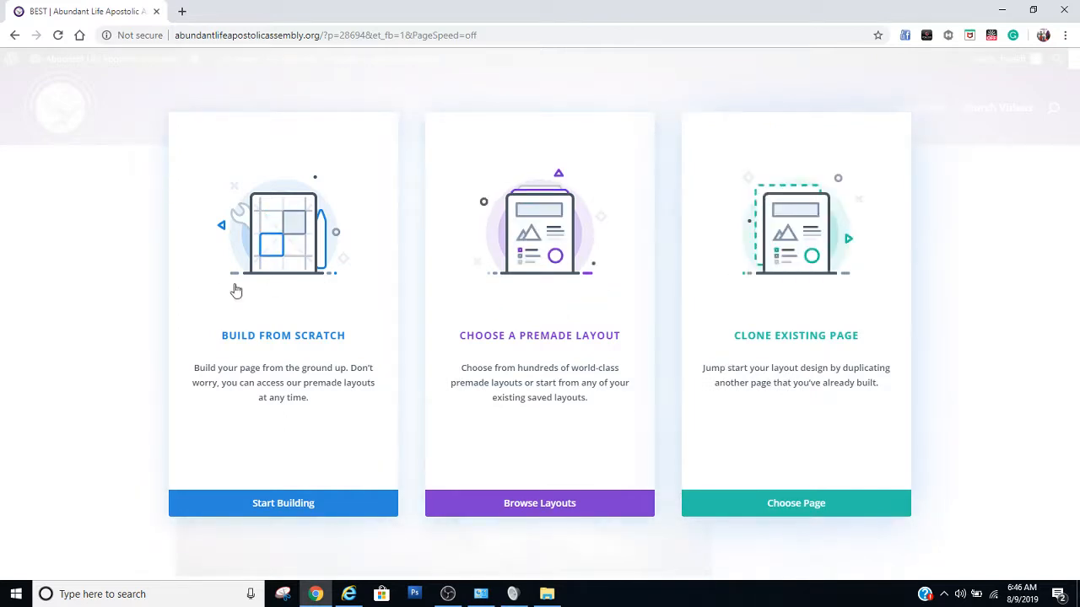
left_click(307, 501)
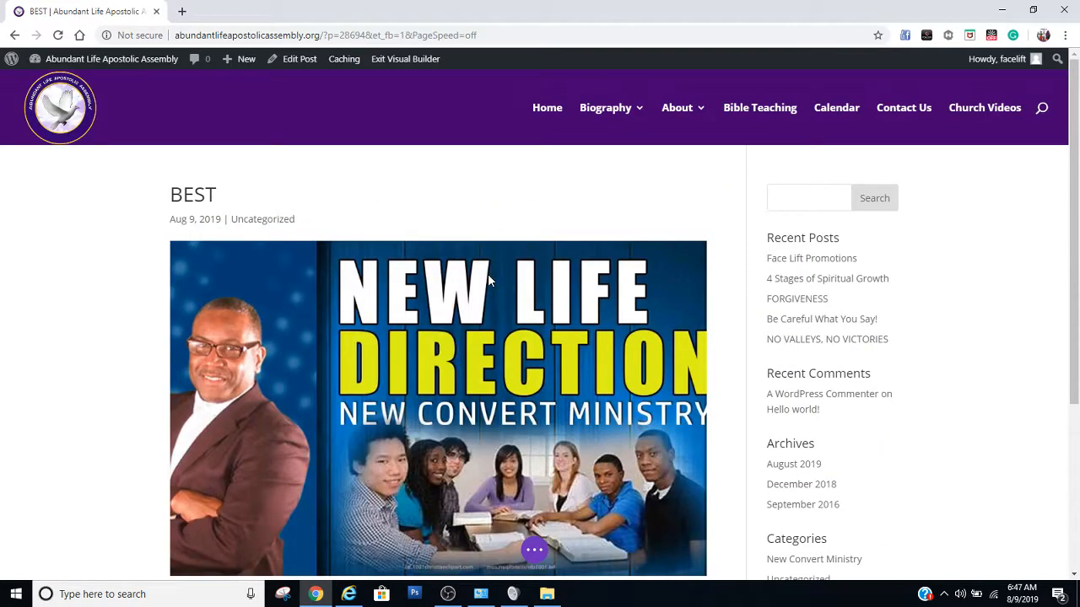
scroll(127, 266, "down", 2)
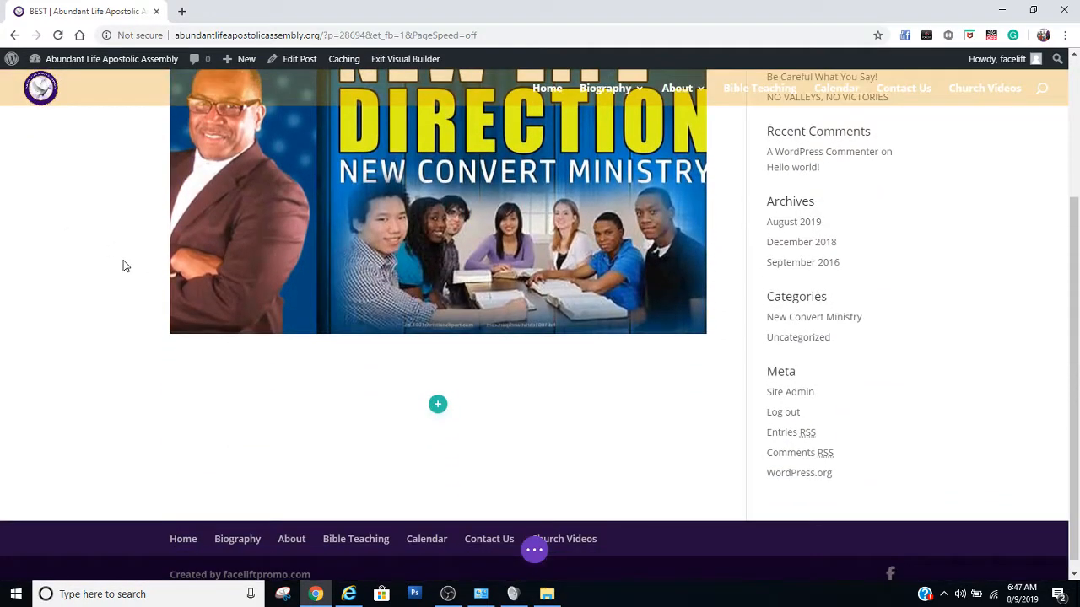
scroll(127, 266, "up", 3)
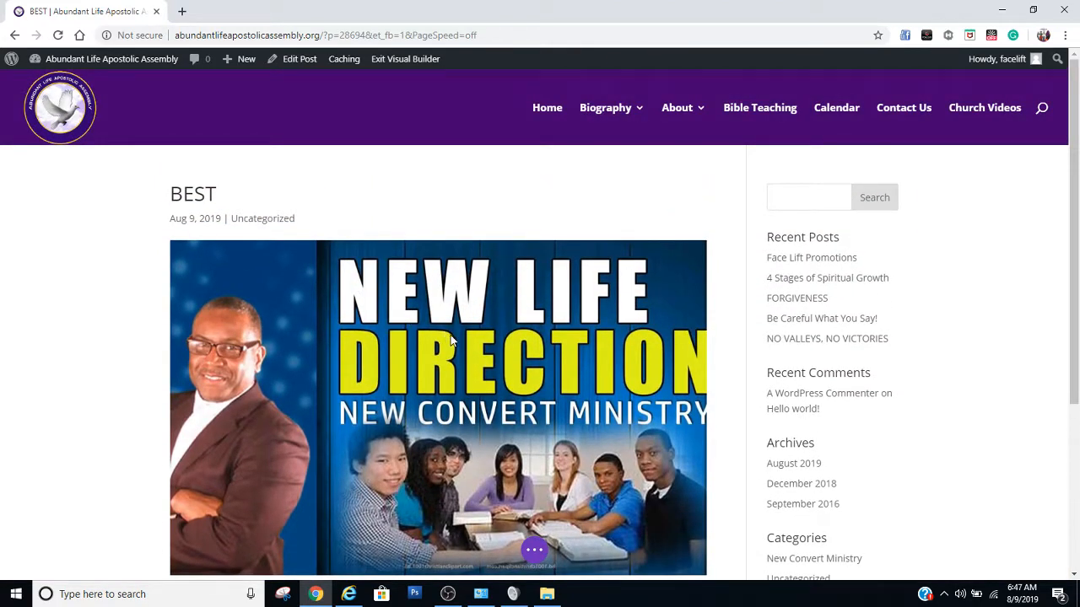
Insert a single full-width column row into the empty section below the featured image
scroll(523, 348, "down", 3)
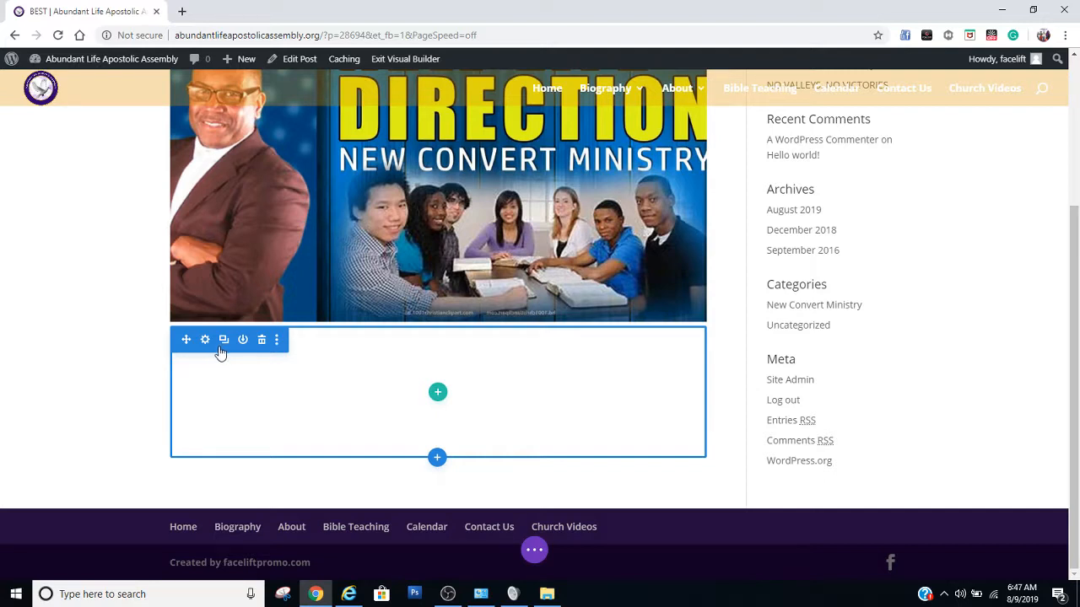
left_click(437, 393)
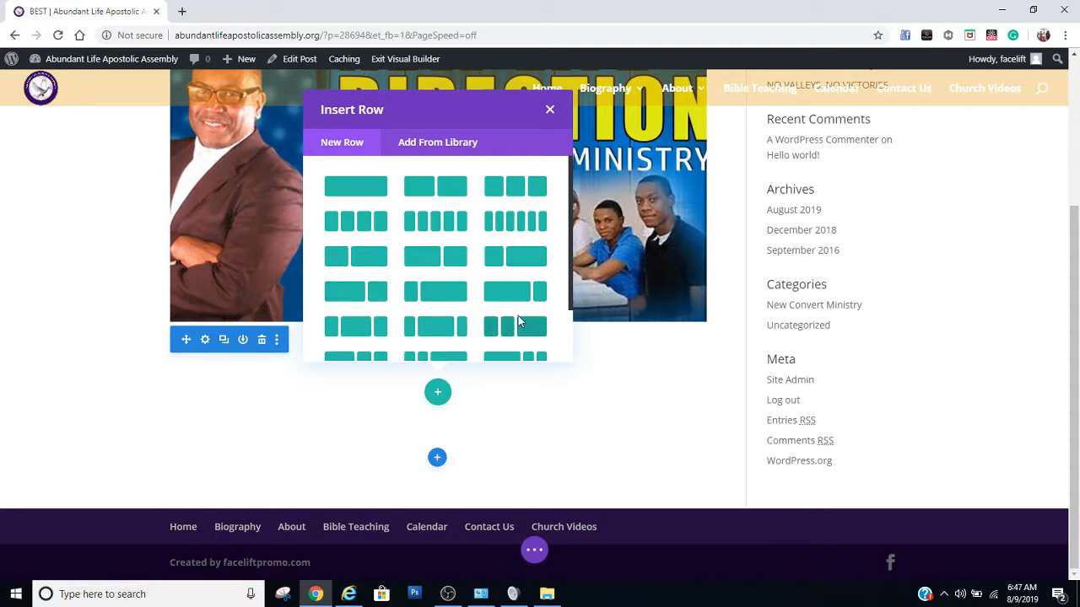
left_click(369, 195)
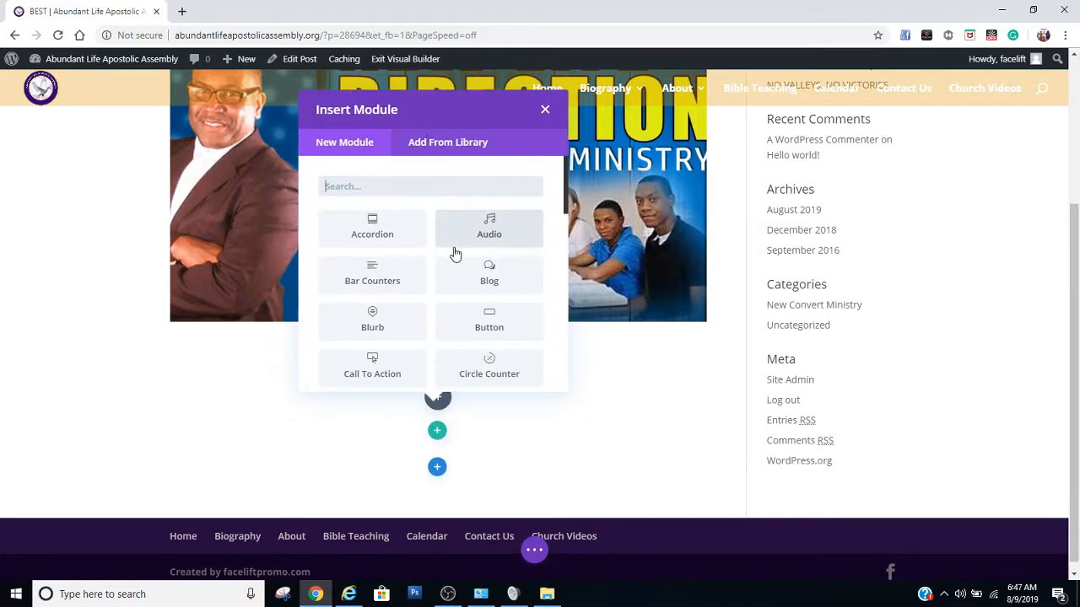
Search the modules for "text" and insert a Text module into the new row
left_click(409, 179)
type("te")
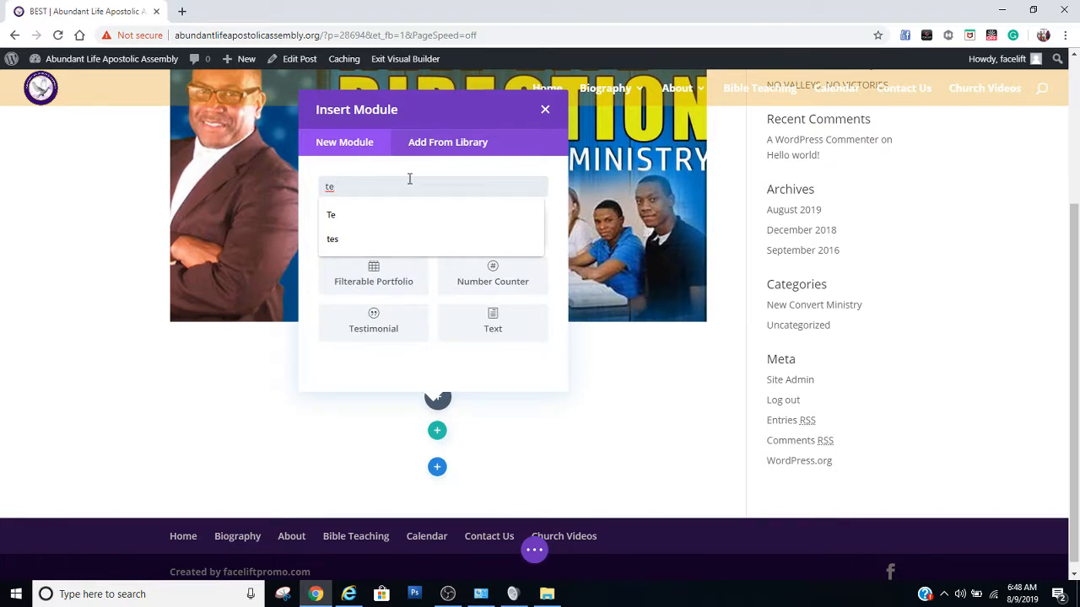
type("x")
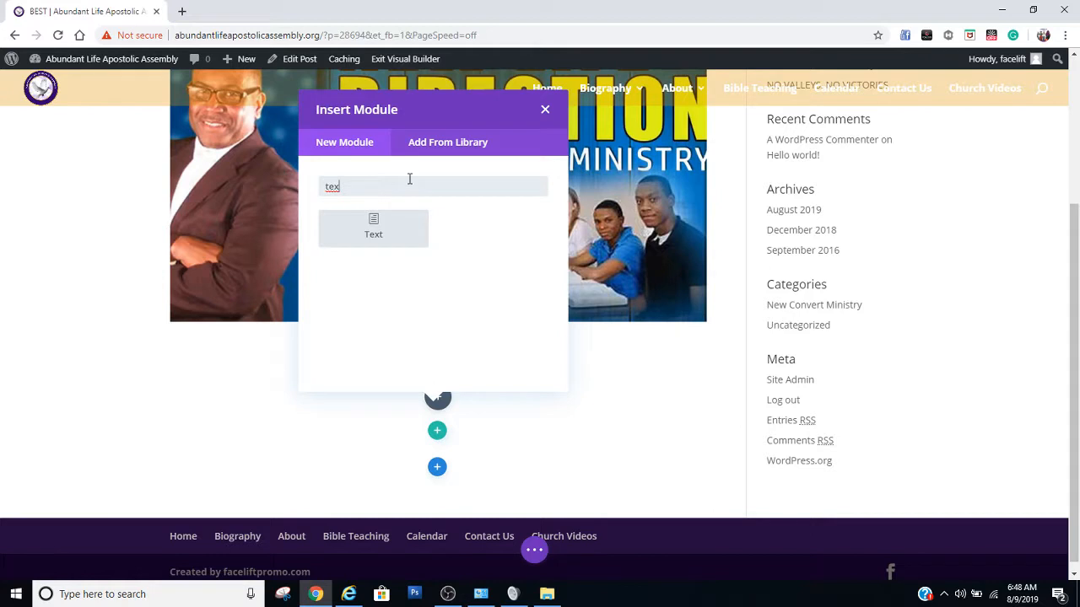
type("t")
left_click(374, 232)
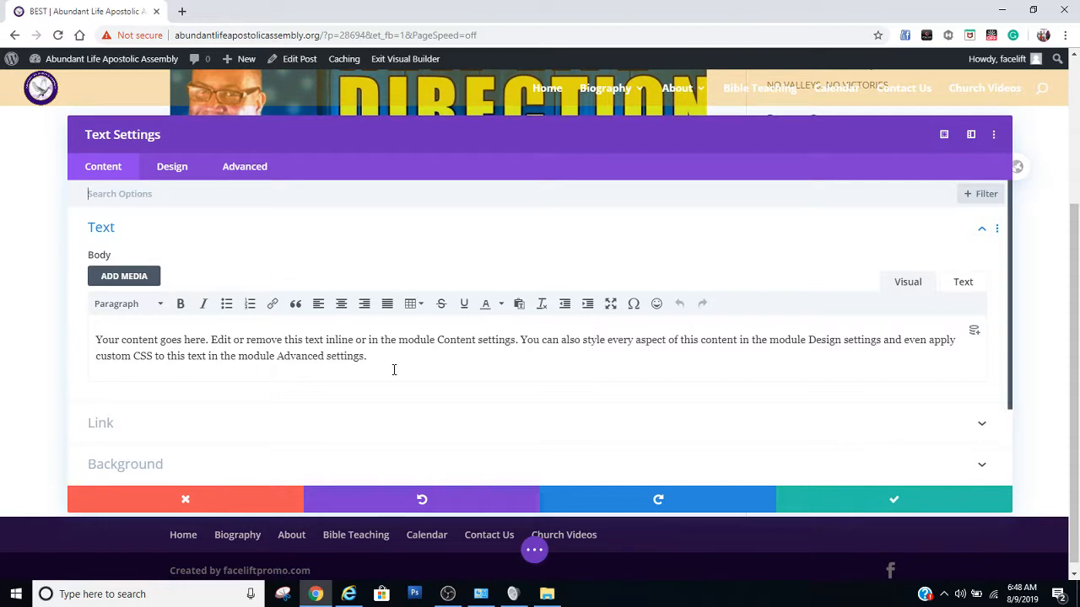
Copy the placeholder paragraph in the Text module's body, paste it twice as new paragraphs below, and save the module
left_click_drag(389, 360, 91, 336)
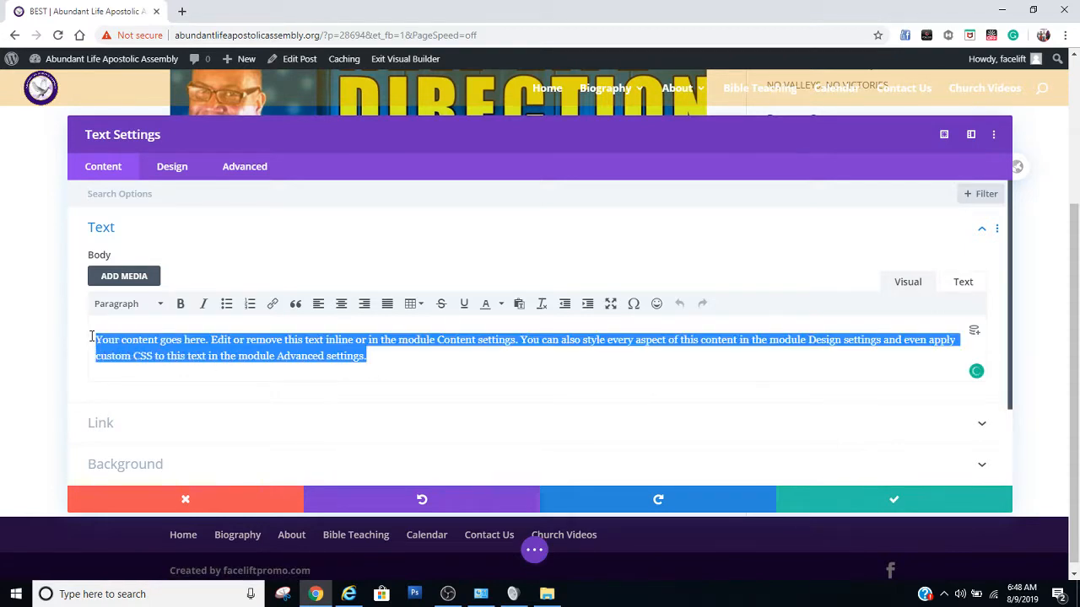
right_click(168, 358)
left_click(223, 182)
left_click(386, 366)
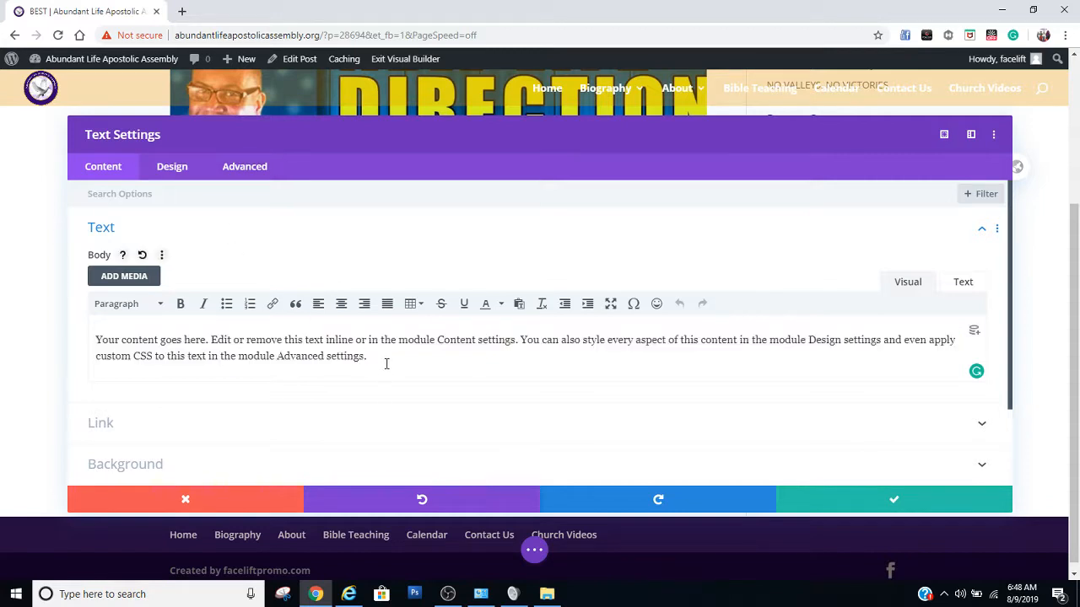
key("Return")
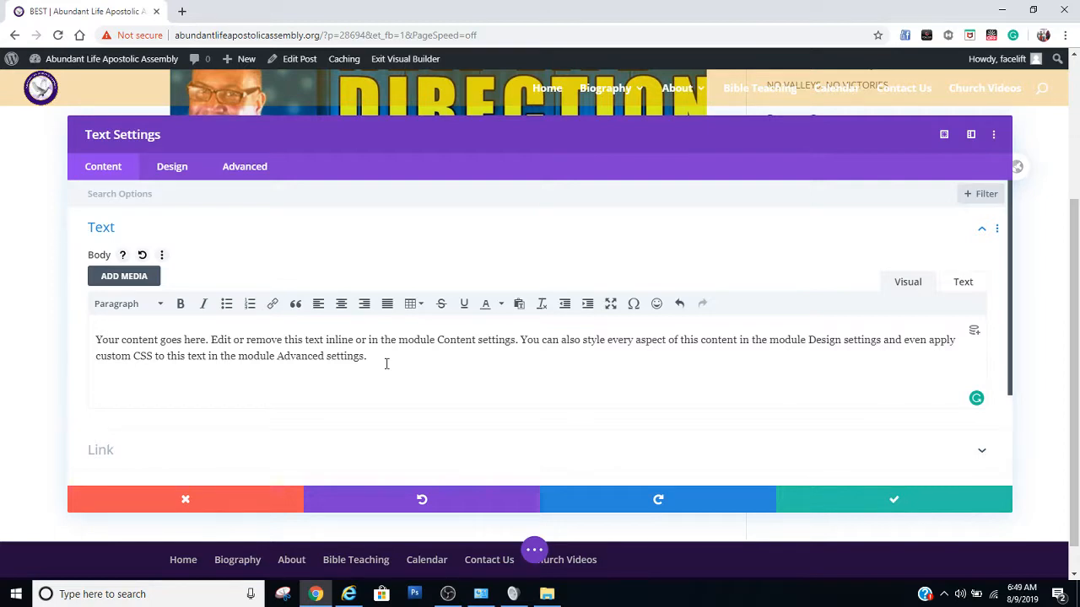
key("ctrl+v")
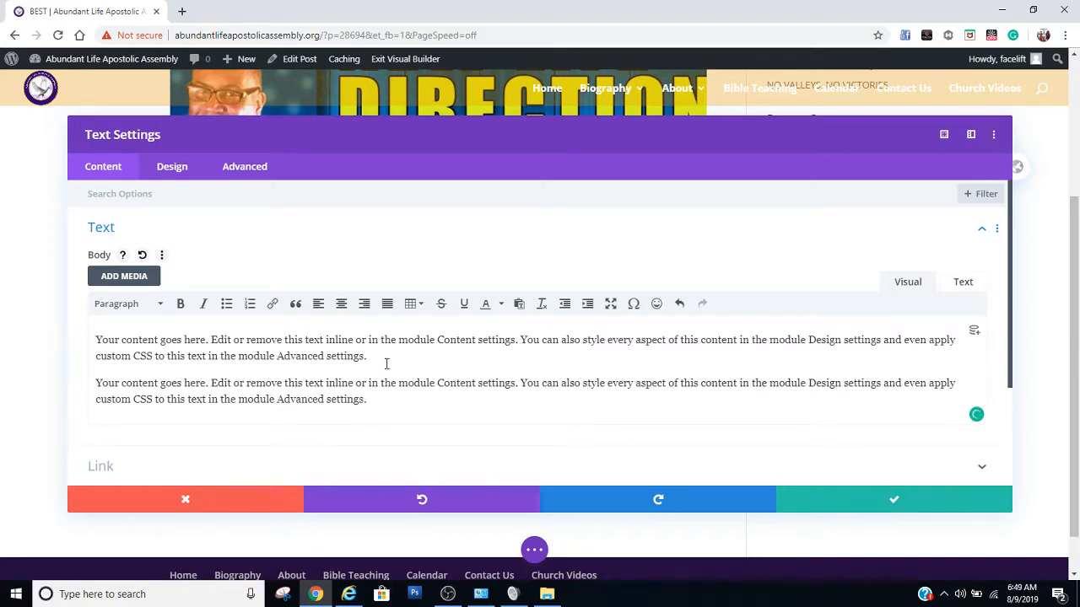
key("Return")
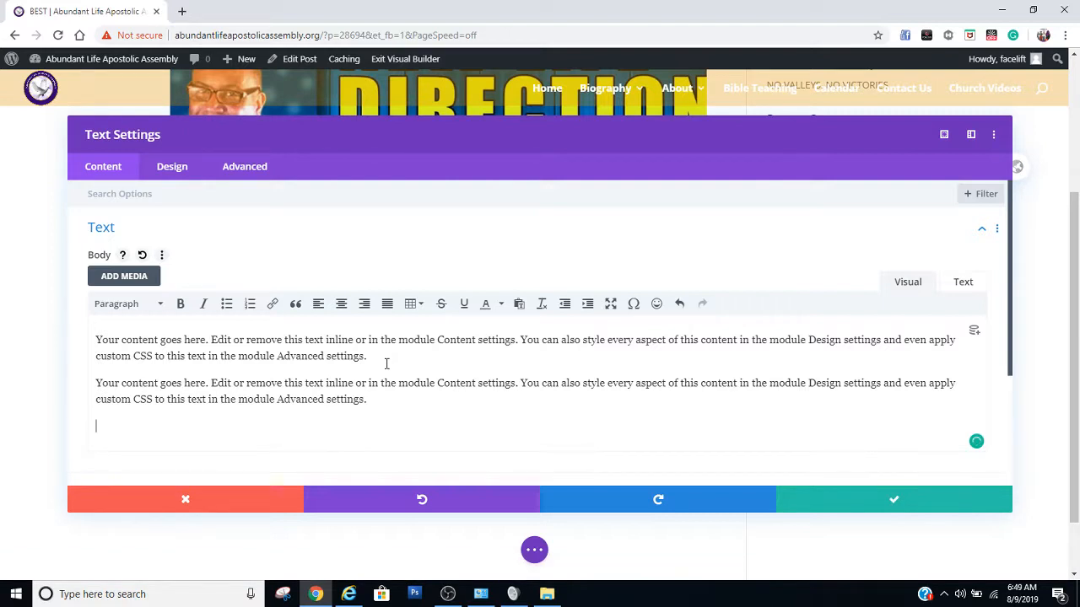
key("ctrl+v")
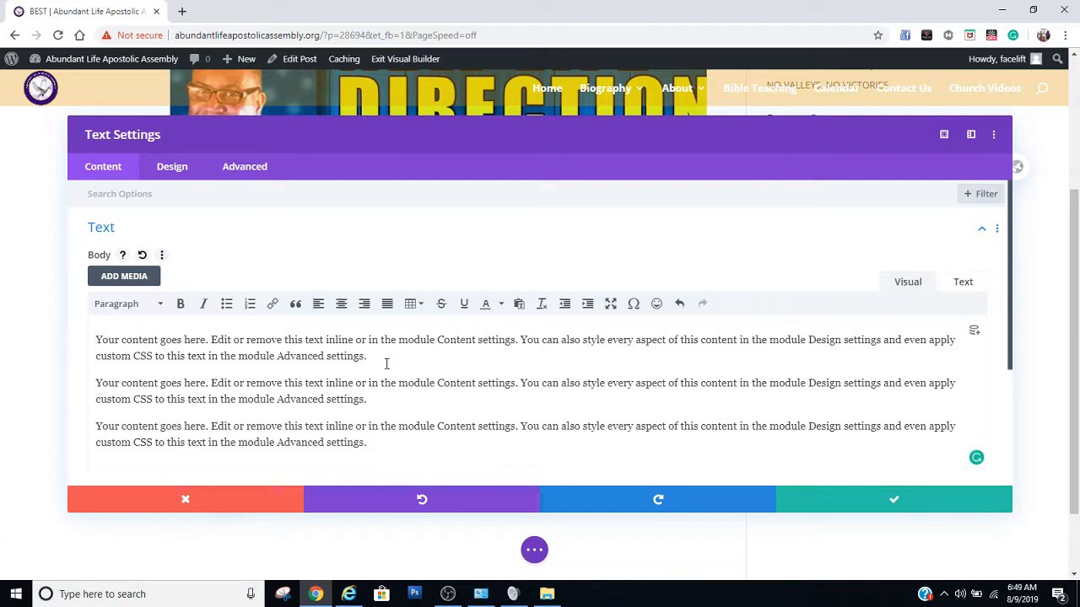
left_click(875, 500)
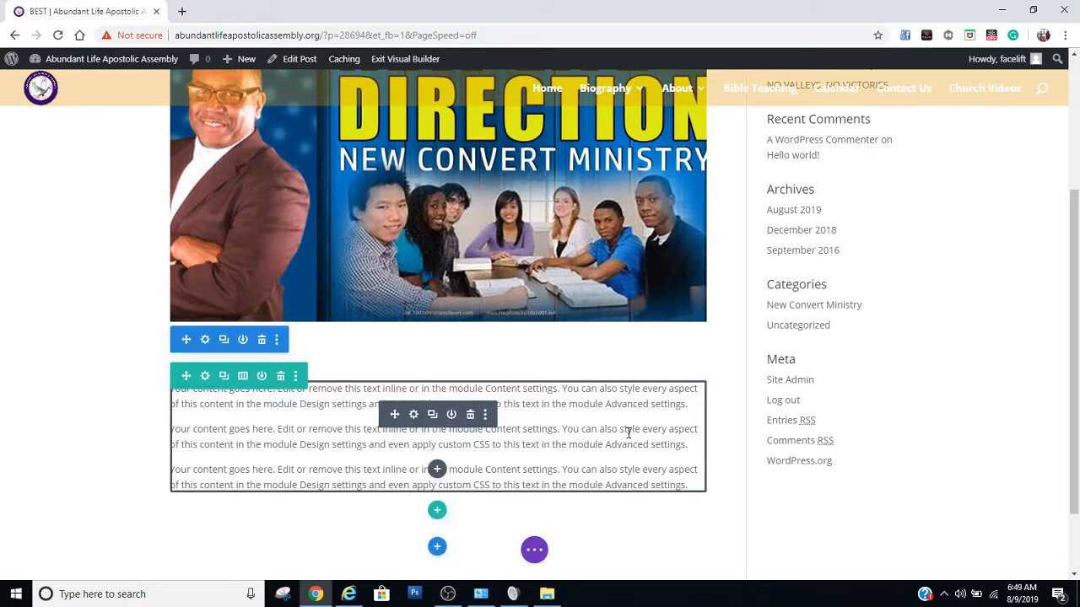
scroll(627, 434, "down", 1)
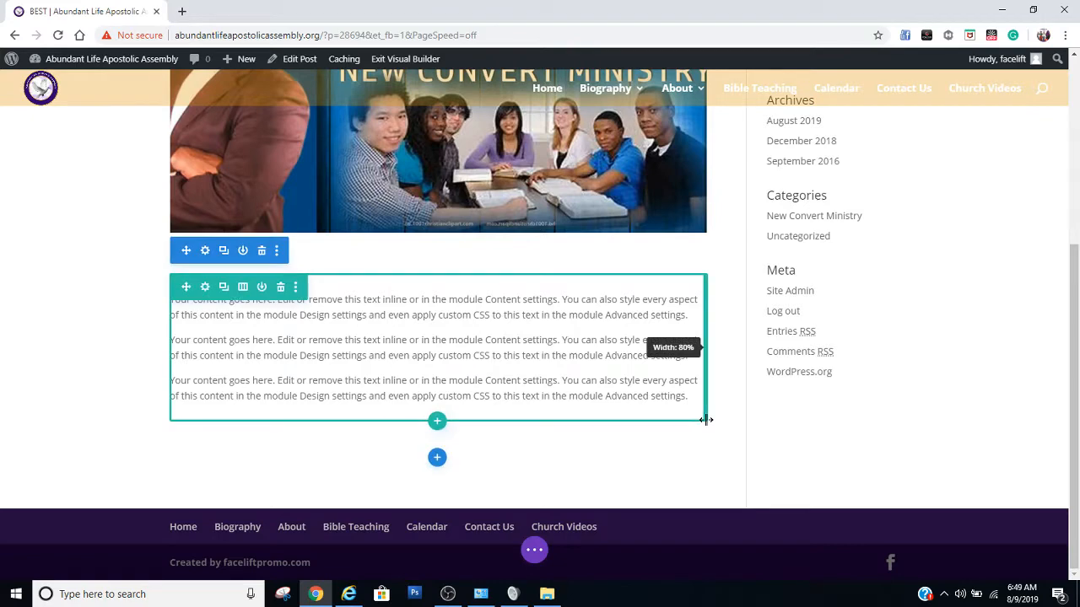
scroll(705, 420, "up", 4)
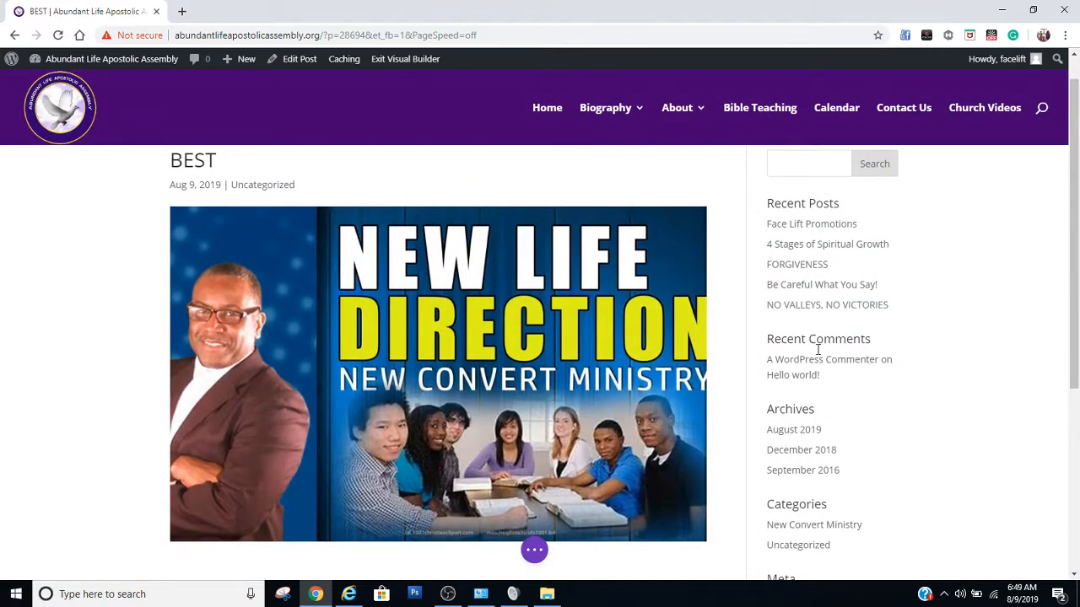
scroll(571, 384, "down", 4)
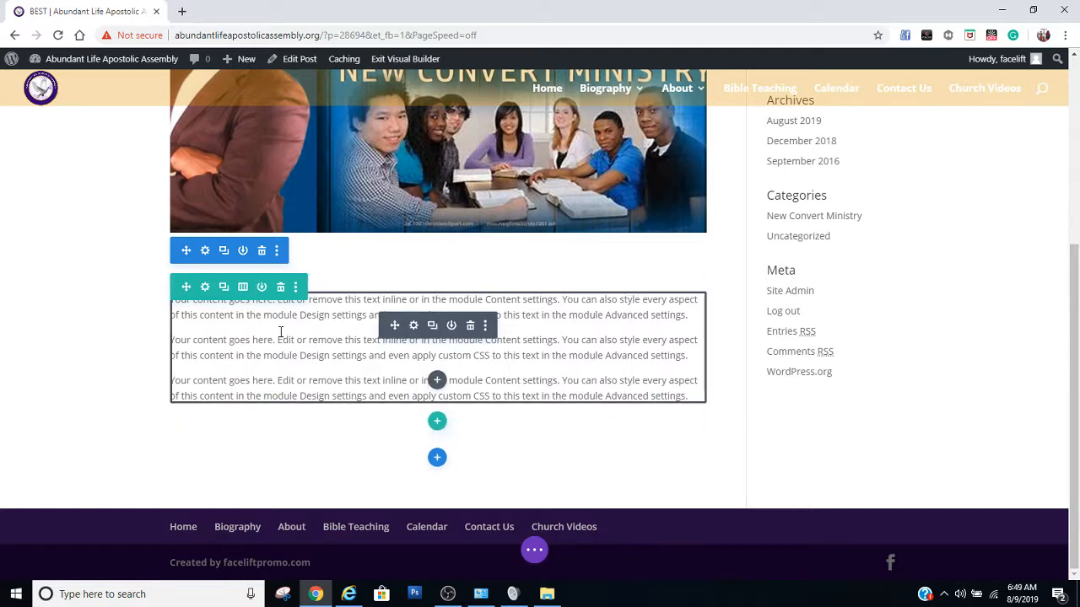
left_click(275, 326)
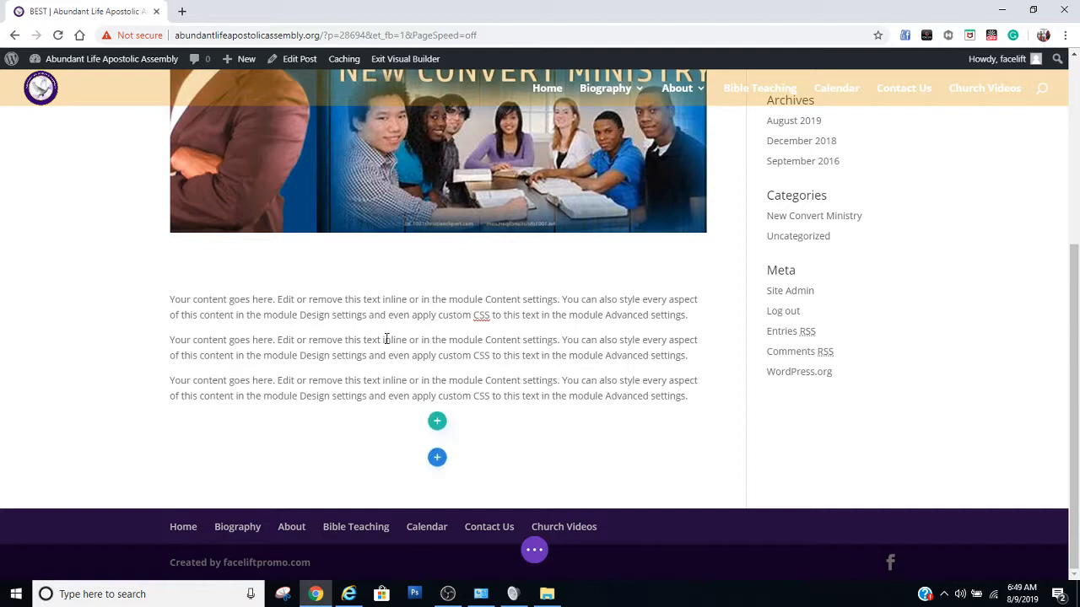
left_click(172, 303)
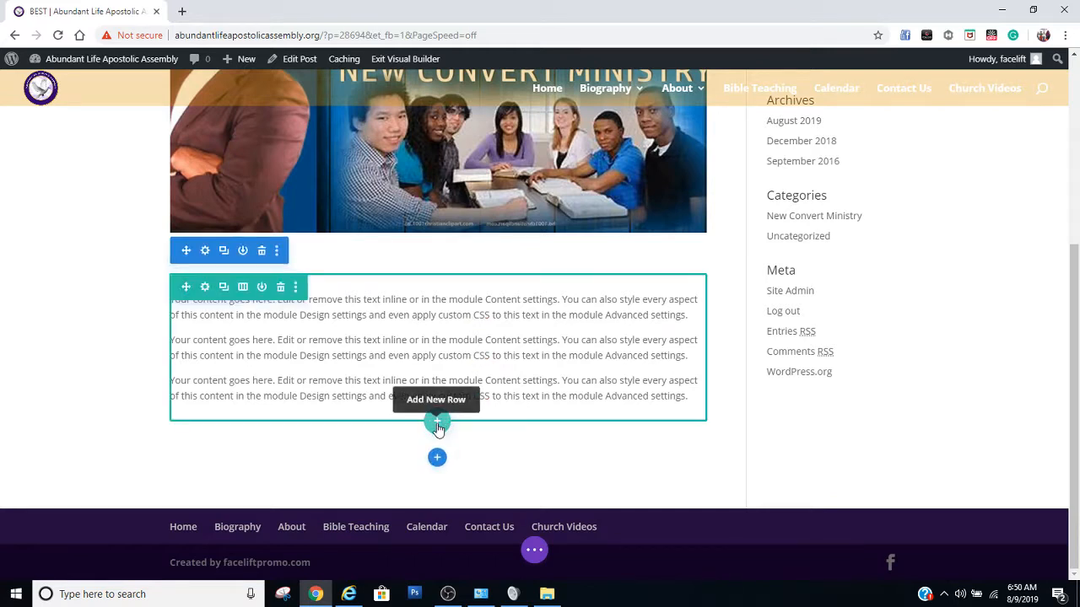
Insert a row with two equal columns below the text row and dismiss the module chooser
left_click(437, 424)
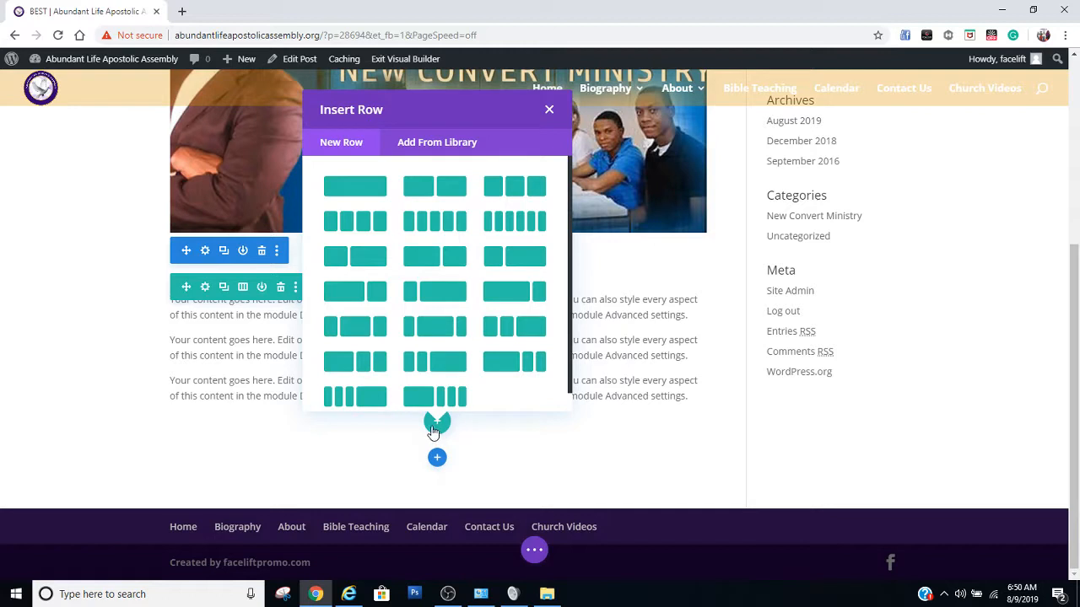
left_click(433, 189)
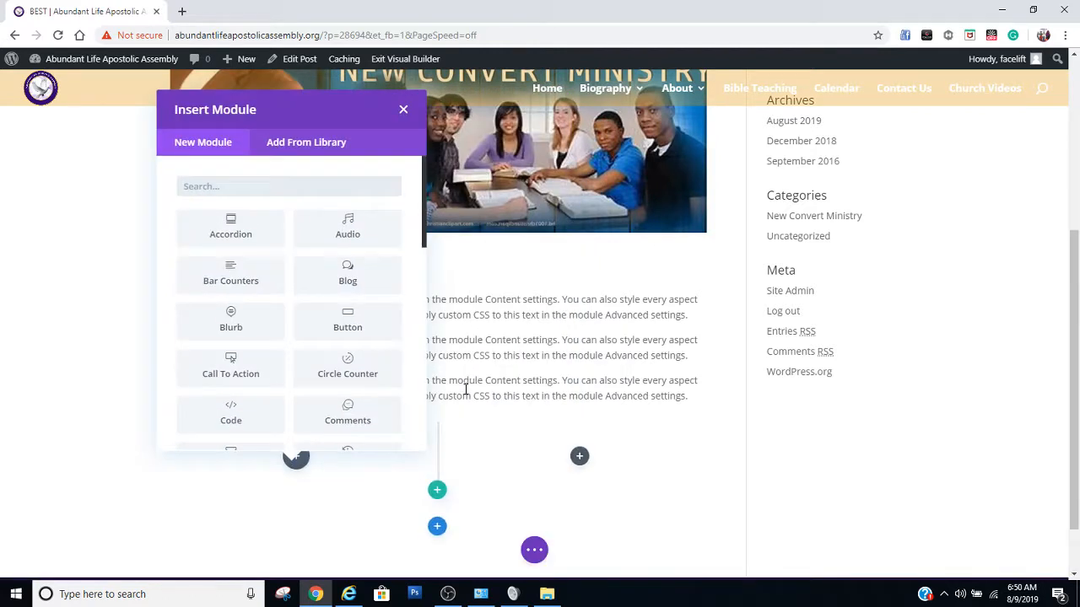
left_click(403, 109)
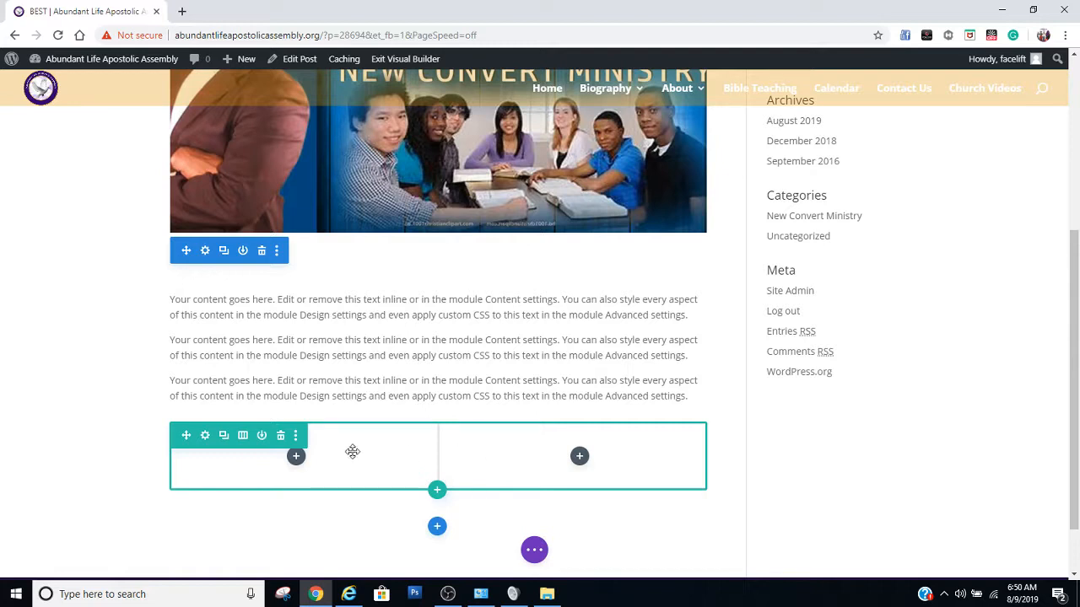
Search the modules for "im" and insert an Image module into the new row's first column
left_click(298, 463)
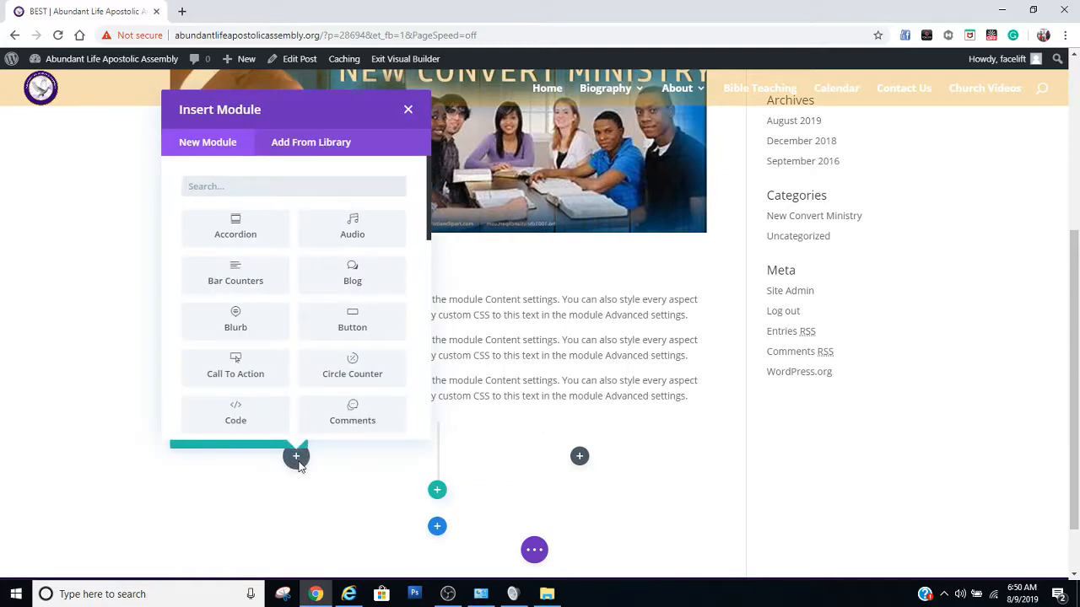
left_click(265, 186)
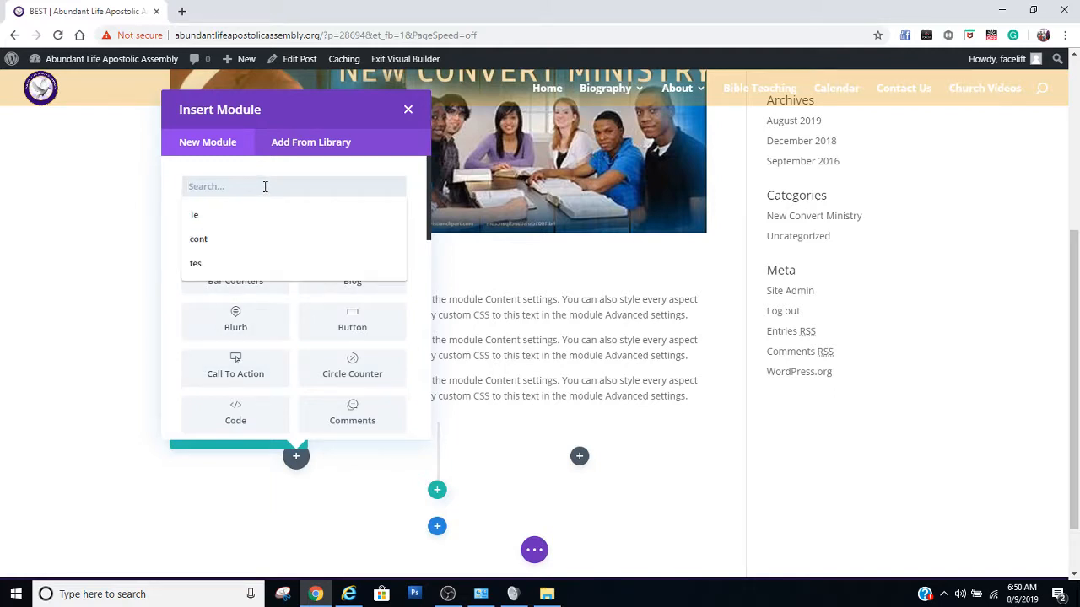
type("i")
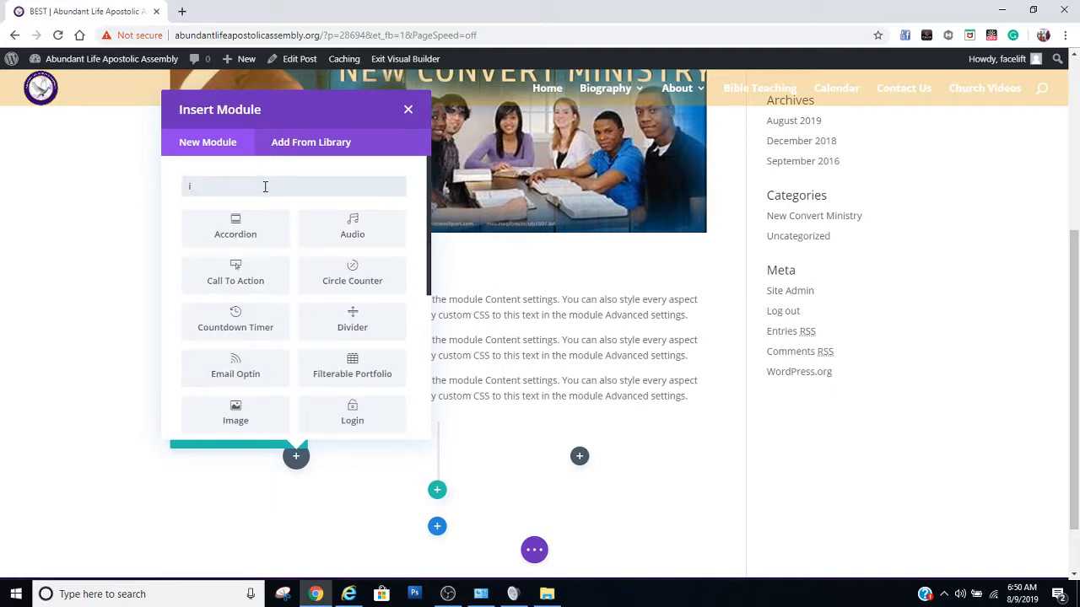
type("m")
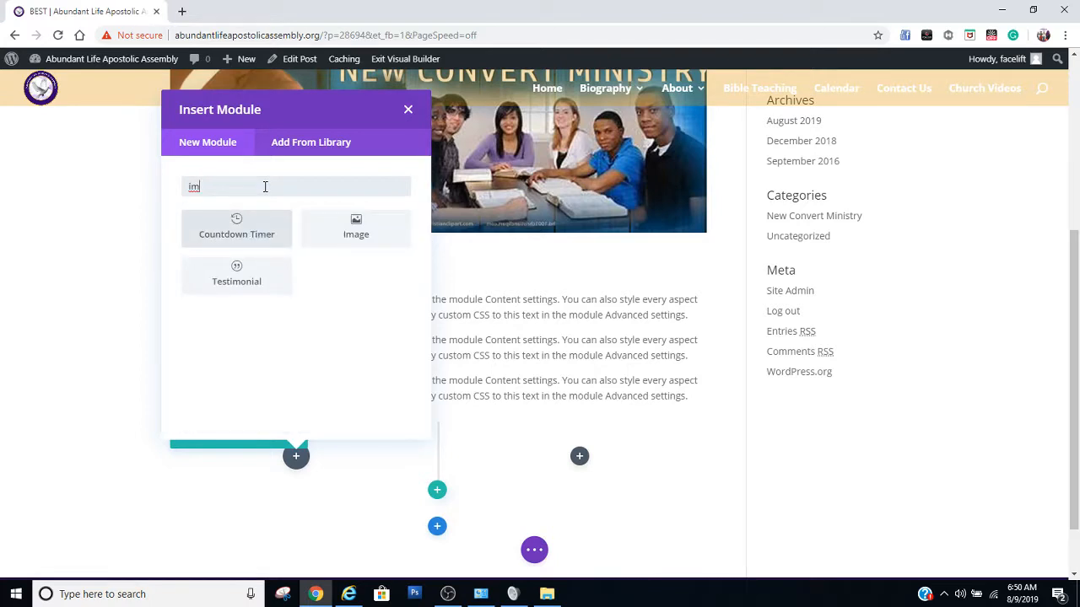
left_click(359, 231)
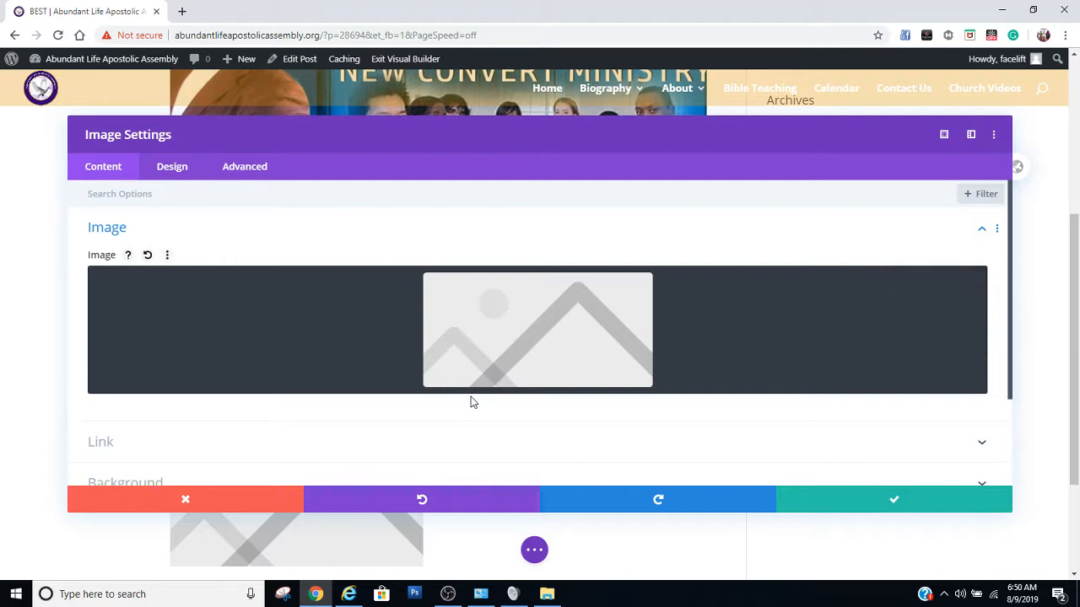
Set the Image module's picture to P11.jpg, the white-suit portrait in the media library, and save the module
left_click(520, 329)
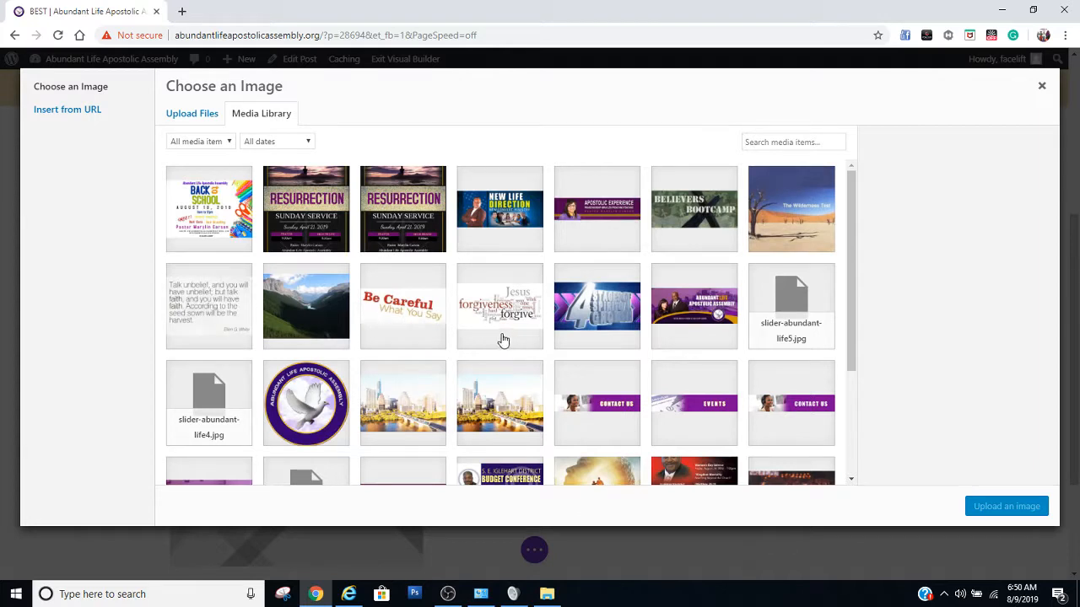
scroll(503, 340, "down", 3)
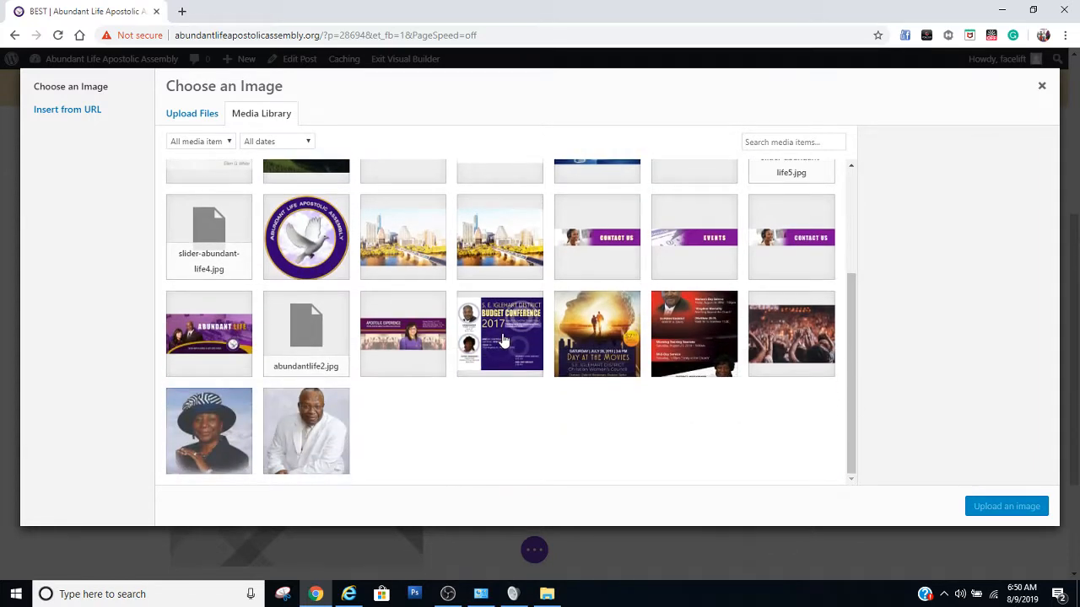
left_click(327, 455)
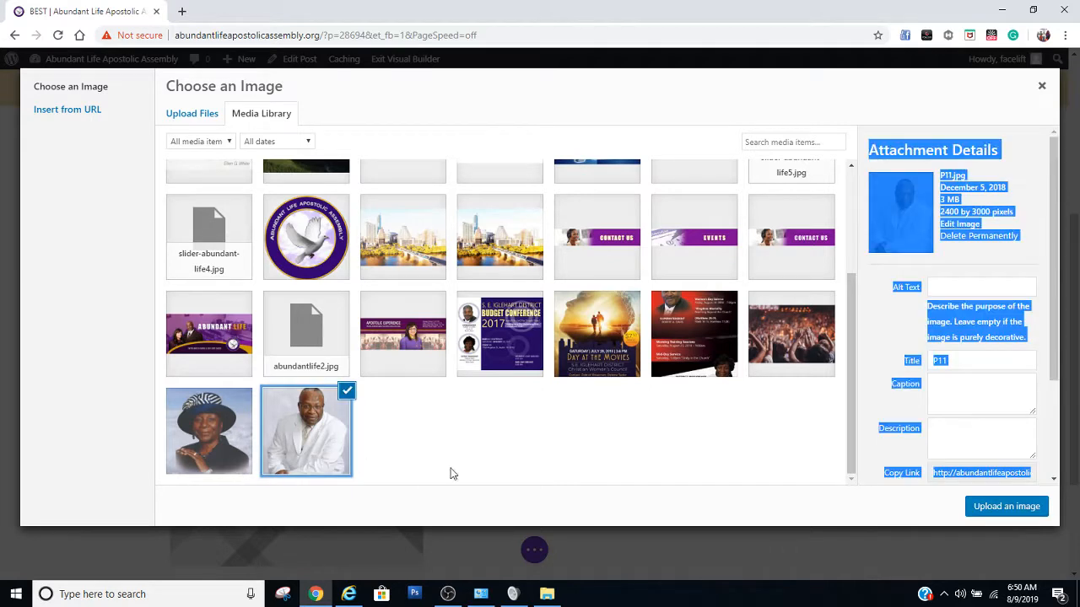
left_click(978, 512)
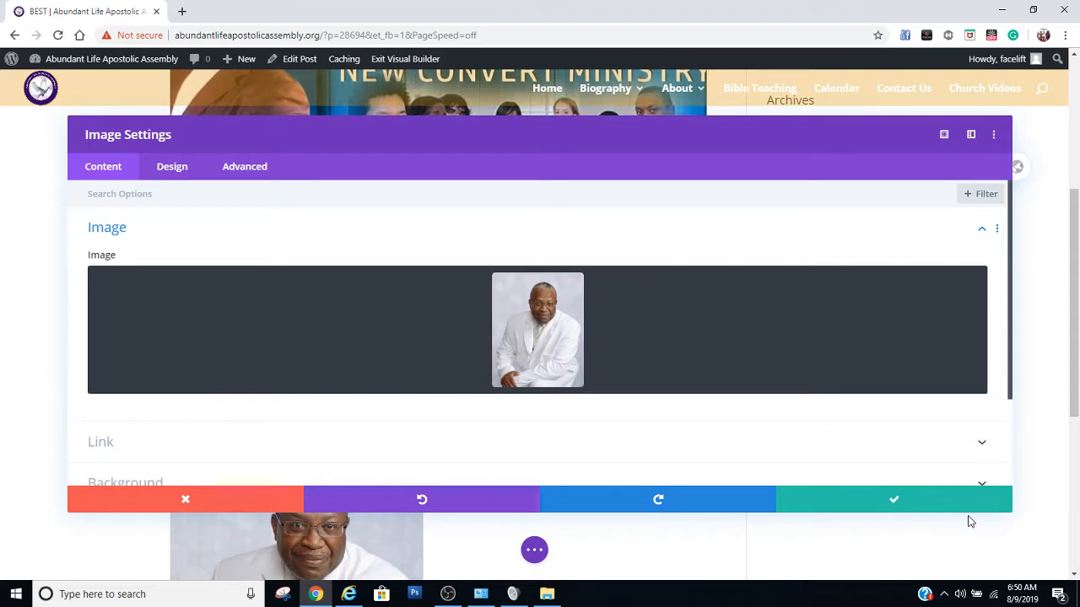
left_click(892, 504)
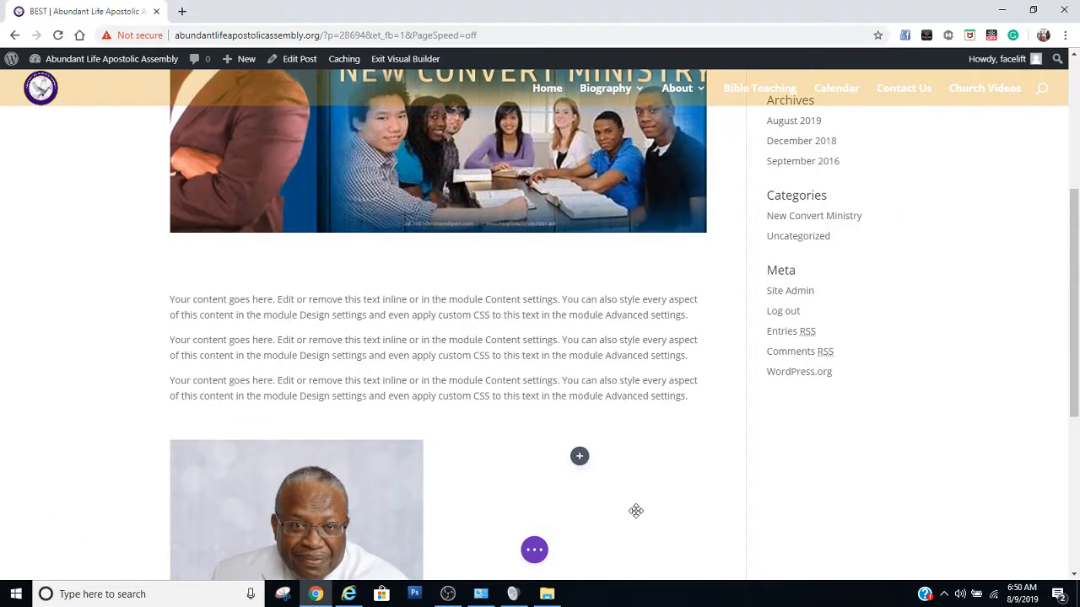
Insert a Text module into the empty second column beside the portrait
scroll(636, 510, "down", 4)
scroll(636, 510, "up", 2)
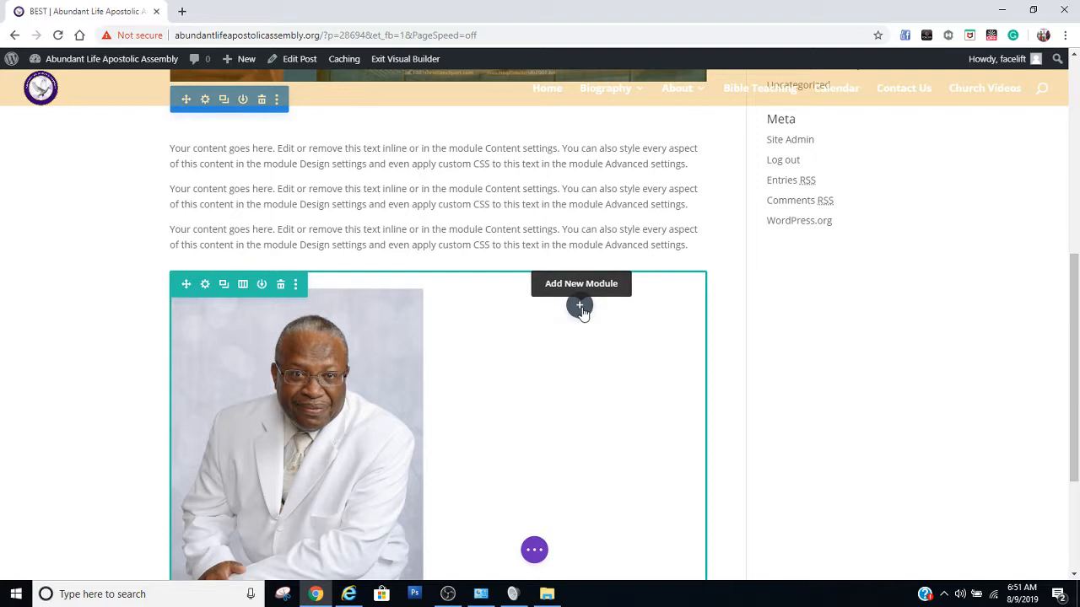
left_click(580, 308)
scroll(590, 384, "down", 3)
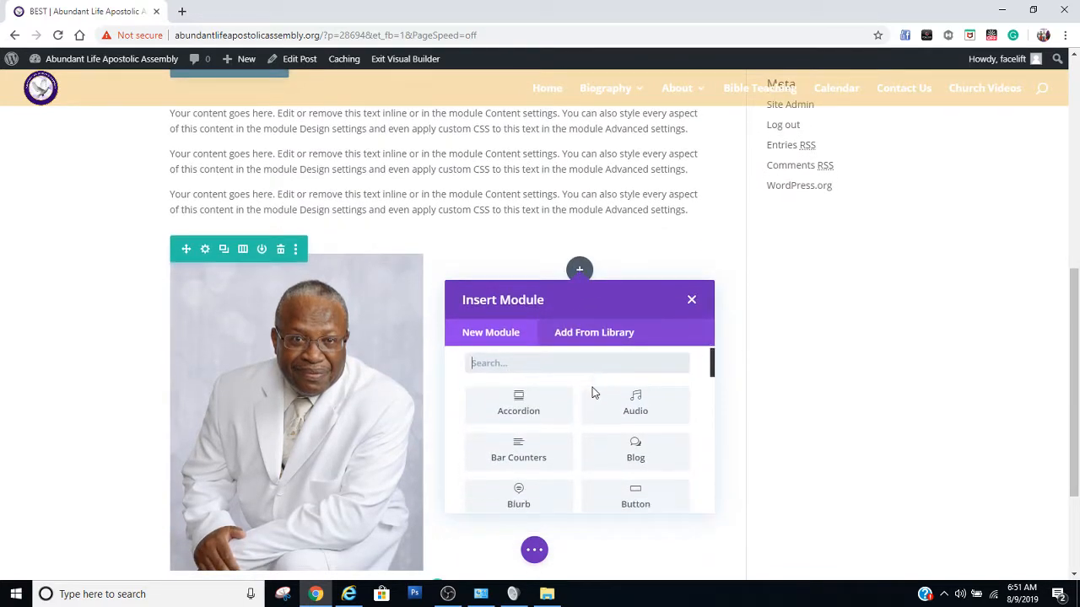
scroll(595, 381, "up", 3)
scroll(595, 384, "down", 1)
scroll(594, 384, "down", 3)
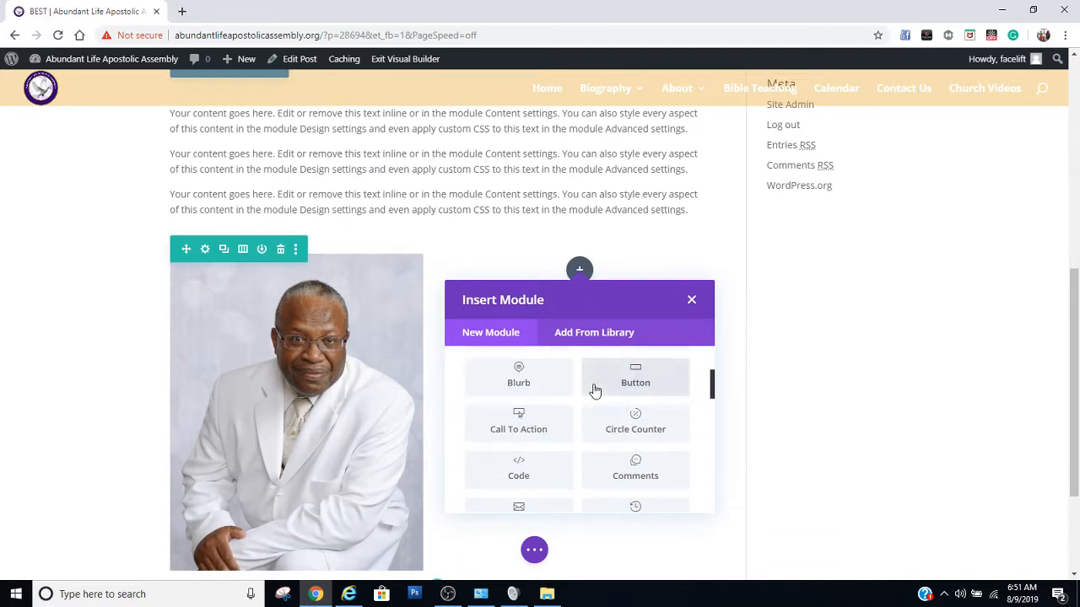
scroll(594, 391, "down", 2)
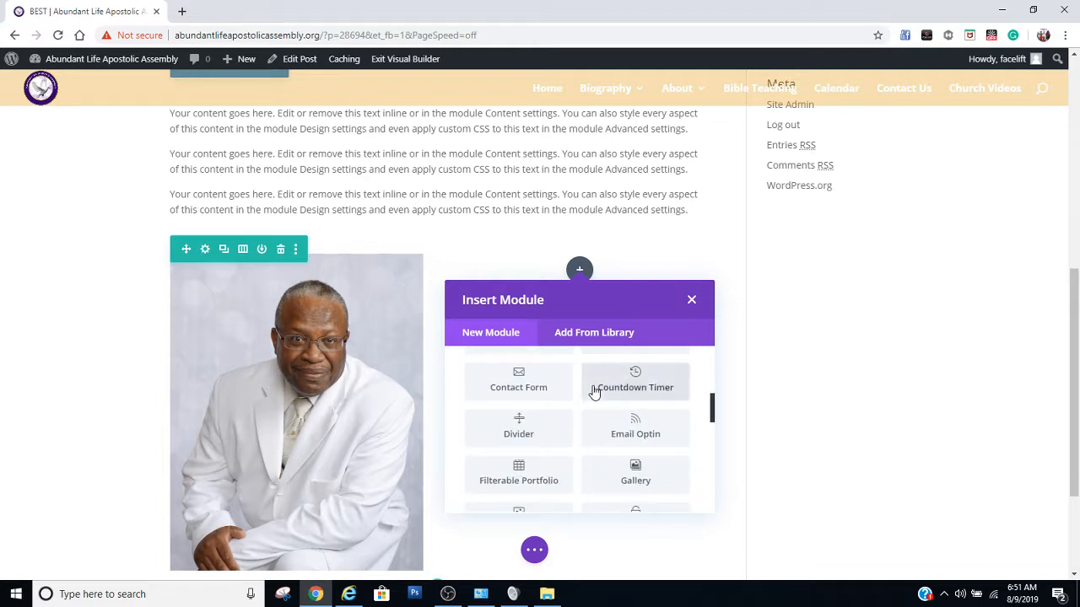
scroll(595, 391, "down", 2)
scroll(595, 390, "down", 3)
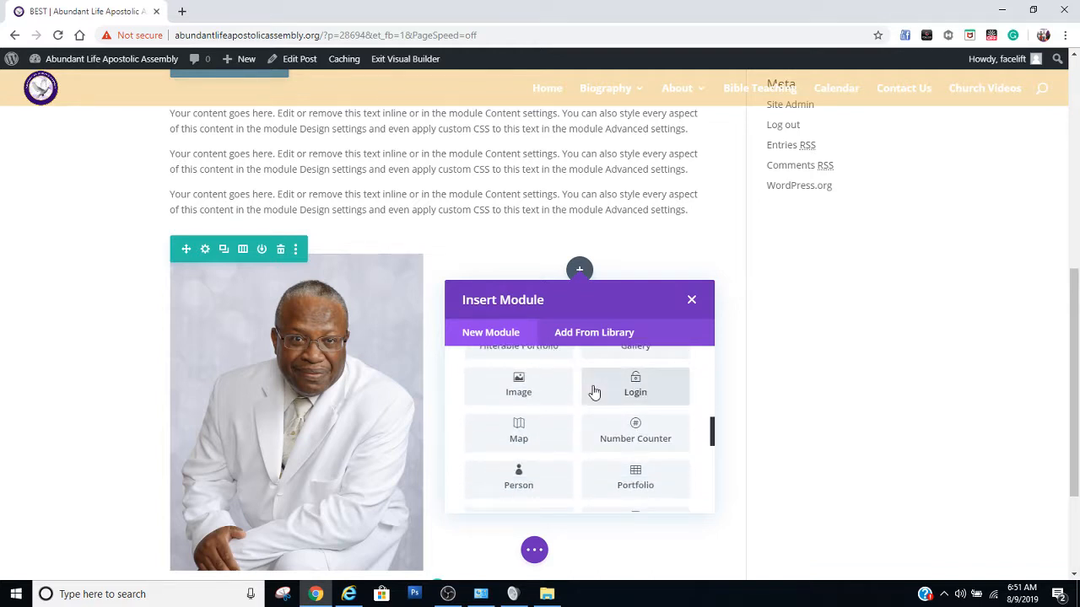
scroll(594, 392, "down", 1)
scroll(593, 392, "down", 1)
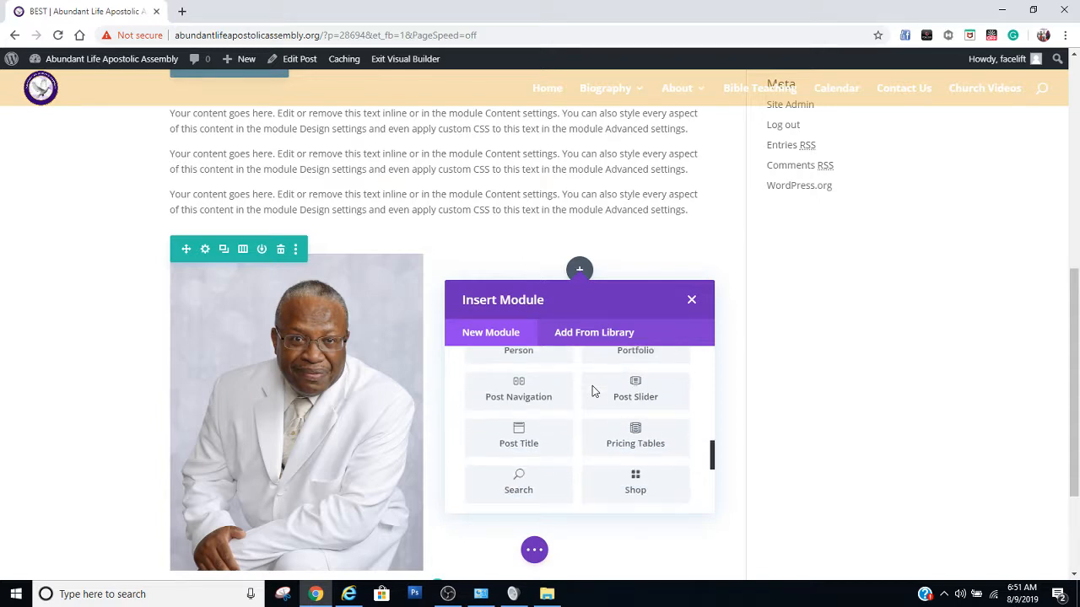
scroll(594, 392, "down", 2)
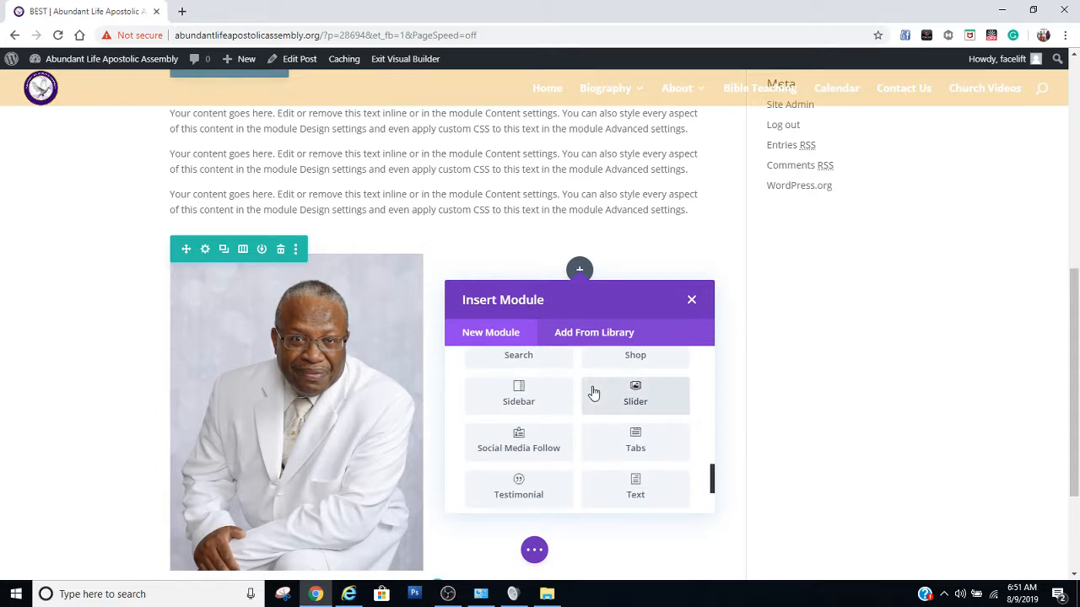
left_click(639, 498)
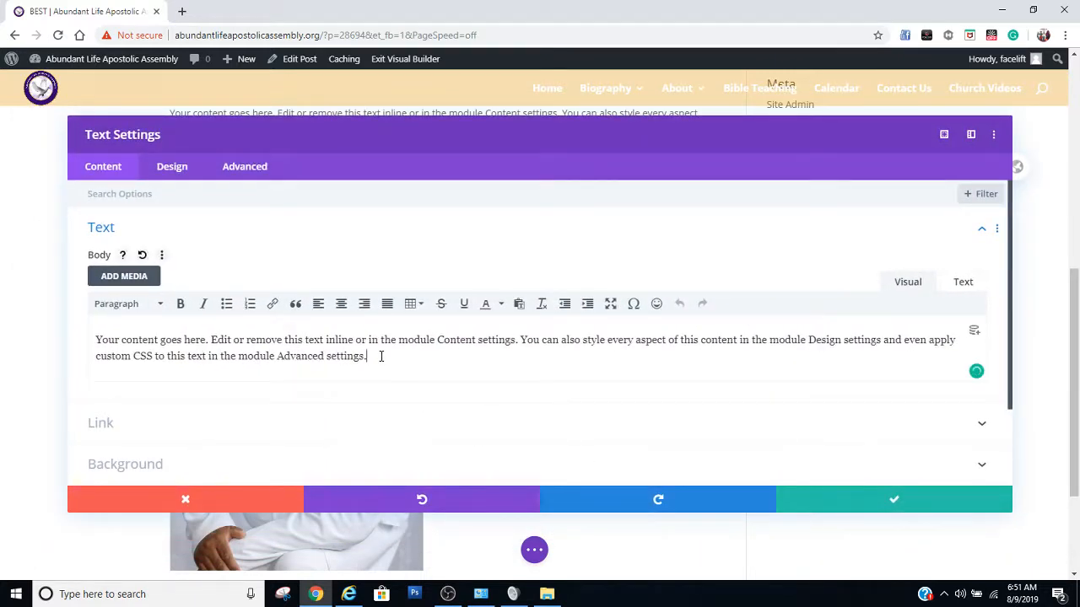
Paste the copied placeholder paragraph twice as new paragraphs below the Text module's body text and save the module
key("Return")
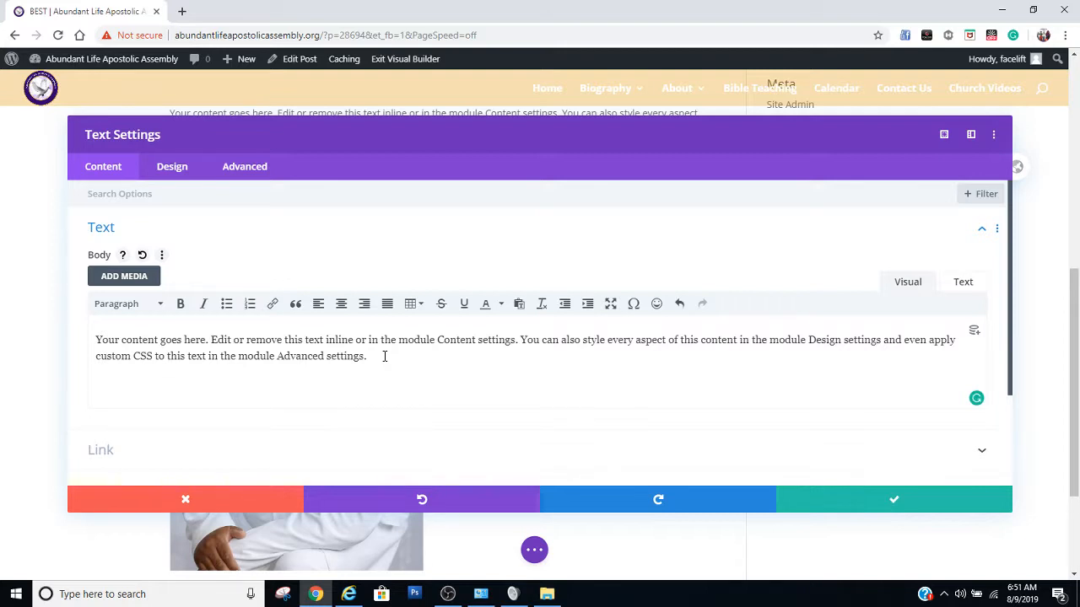
type("Your content goes here. Edit or remove this text inline or in the module Content settings. You can also style every aspect of this content in the module Design settings and even apply custom CSS to this text in the module Advanced settings.")
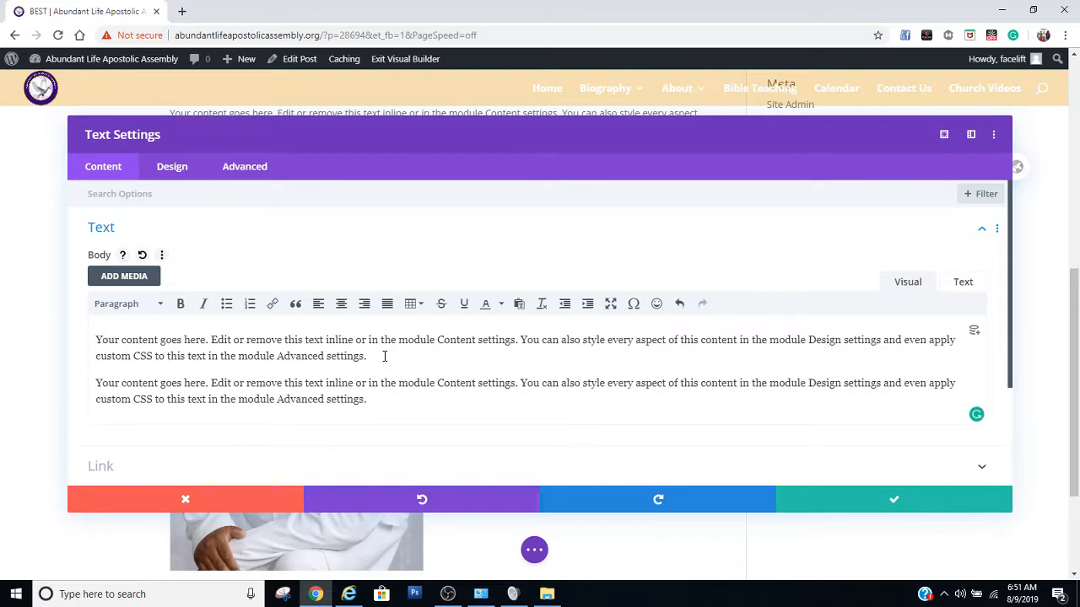
key("Return")
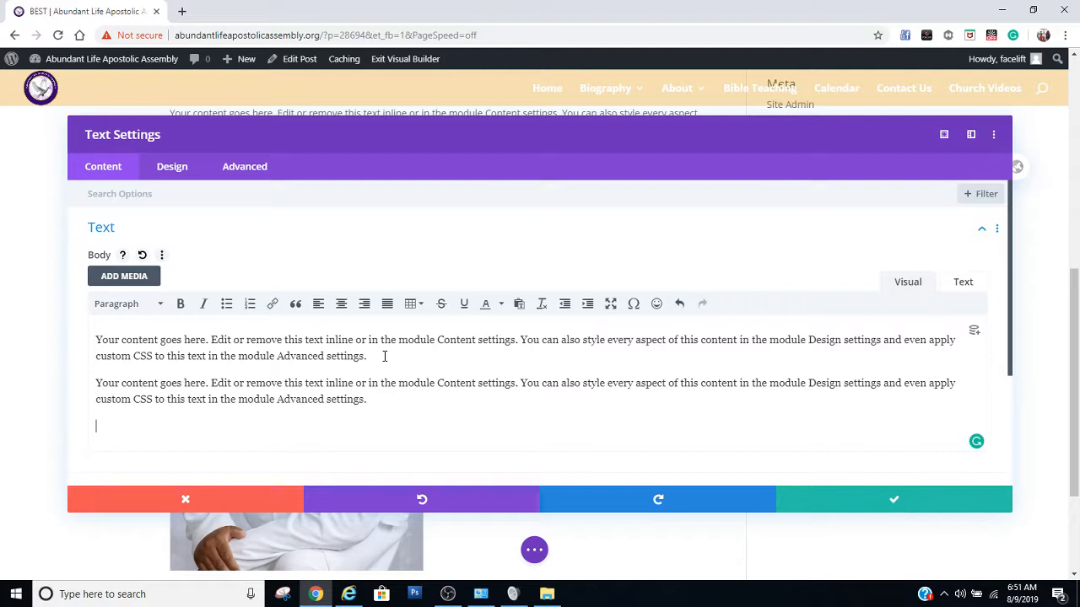
type("Your content goes here. Edit or remove this text inline or in the module Content settings. You can also style every aspect of this content in the module Design settings and even apply custom CSS to this text in the module Advanced settings.")
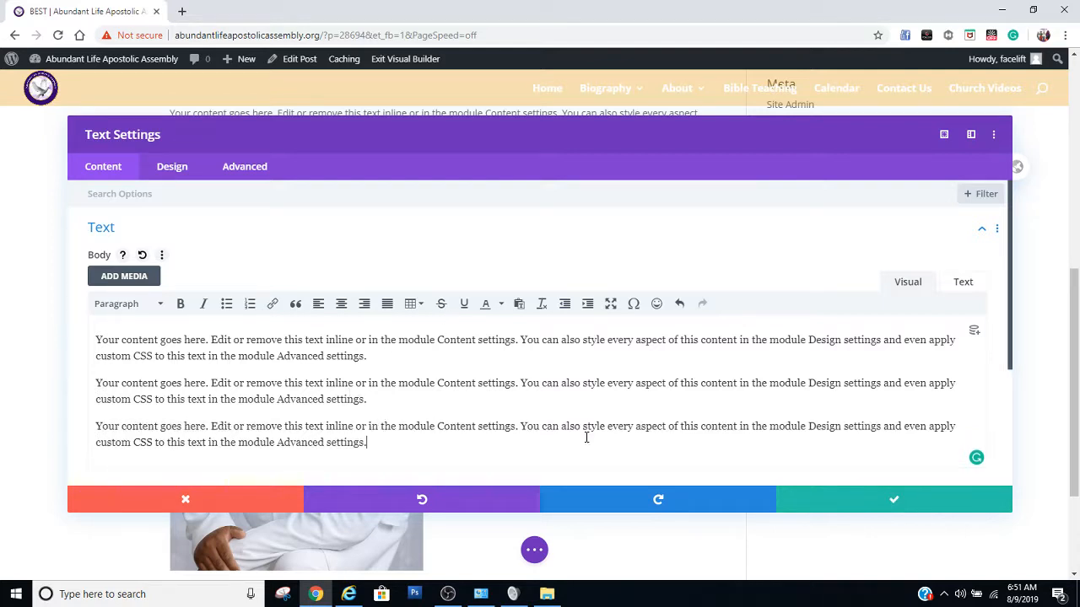
left_click(899, 509)
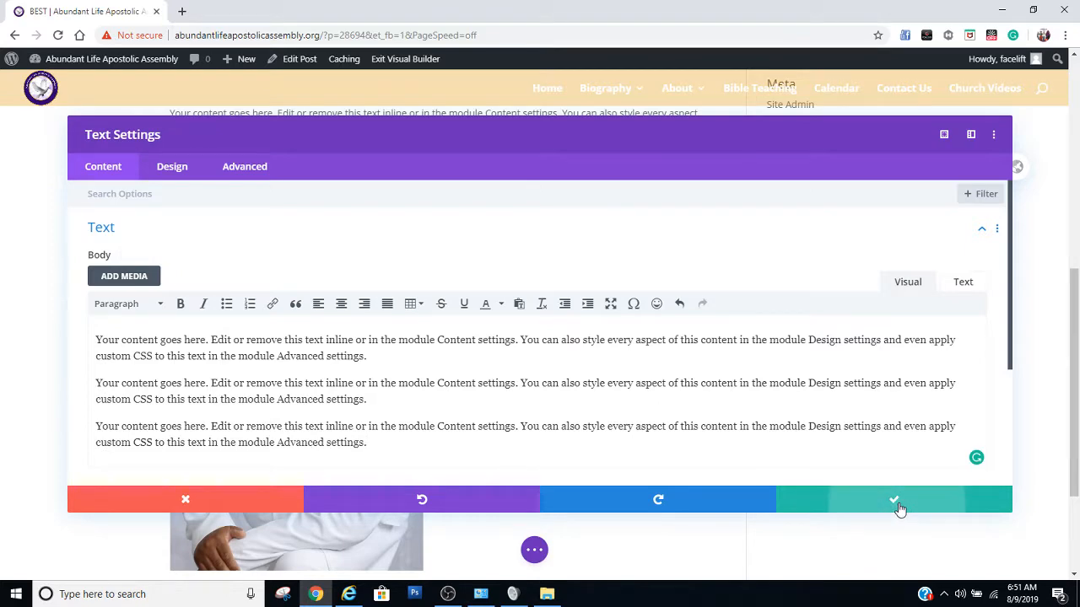
Paste another copy of the placeholder paragraph inline at the end of the text beside the portrait
scroll(688, 441, "down", 2)
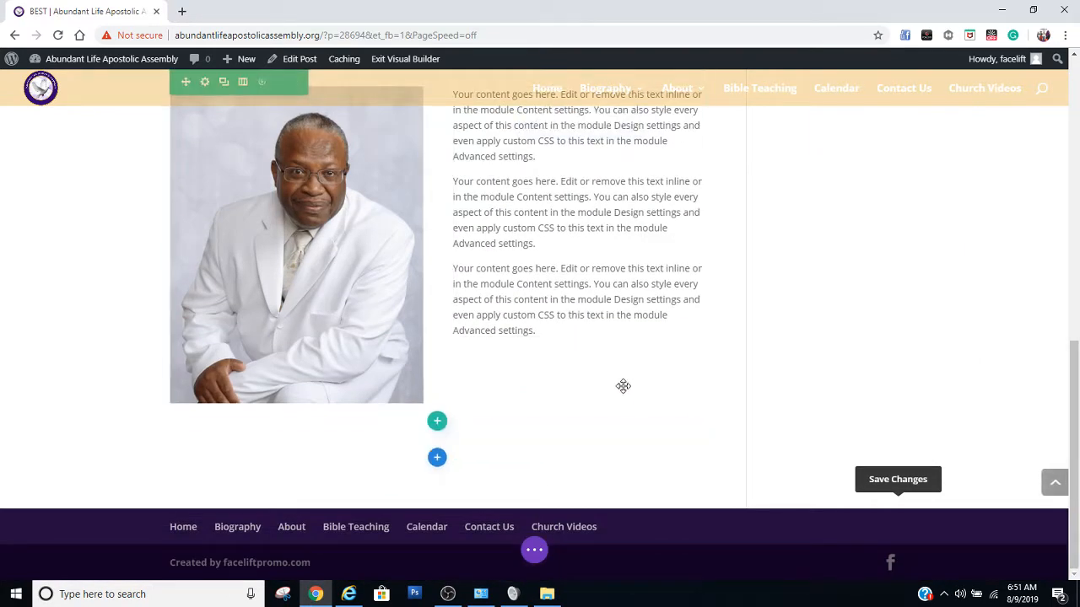
scroll(583, 371, "up", 1)
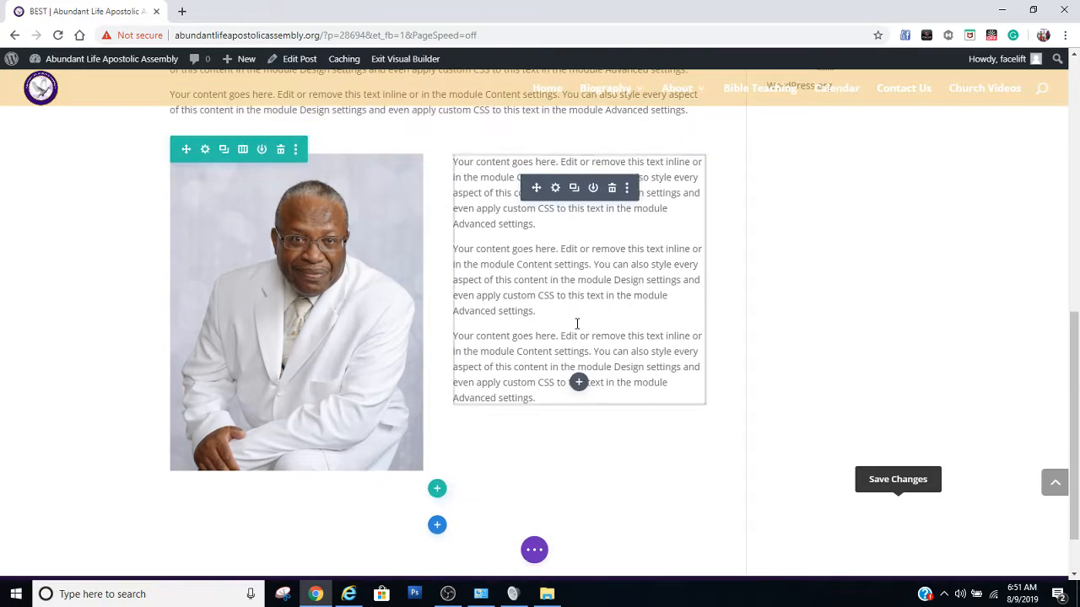
left_click(577, 324)
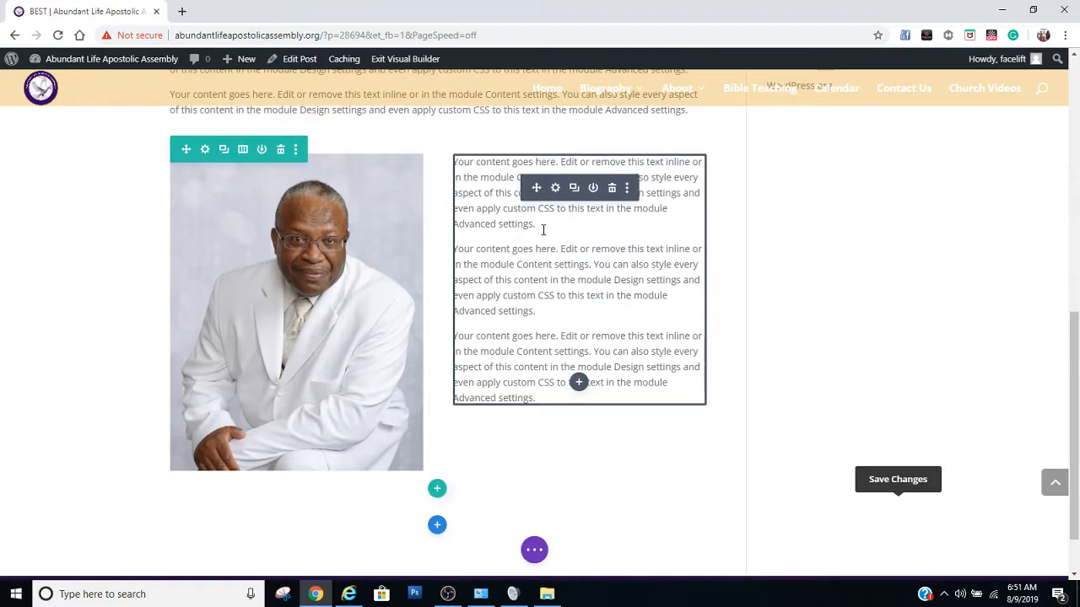
double_click(550, 265)
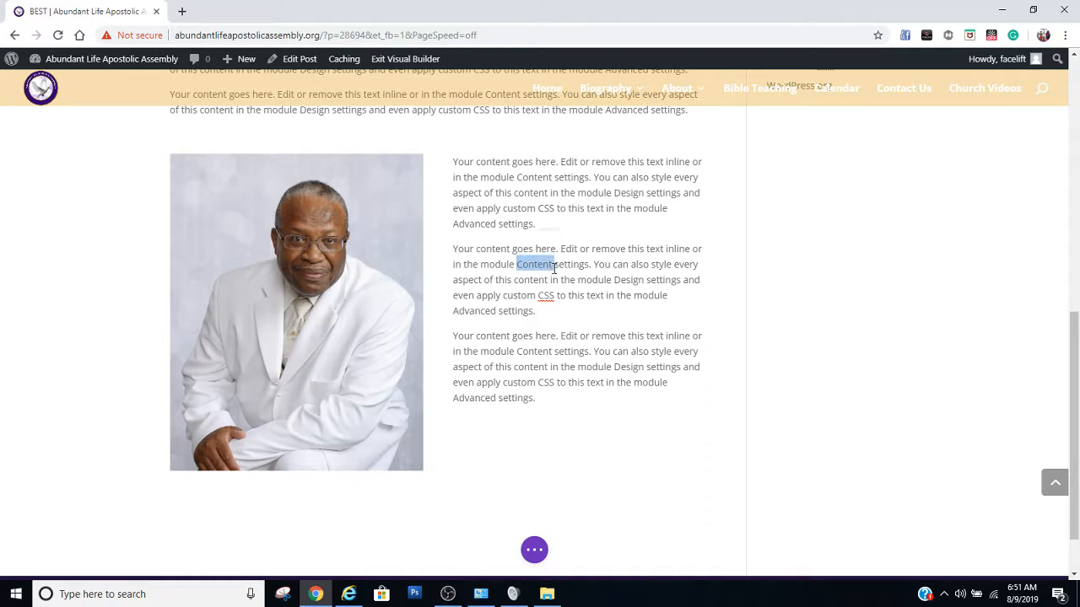
left_click(580, 404)
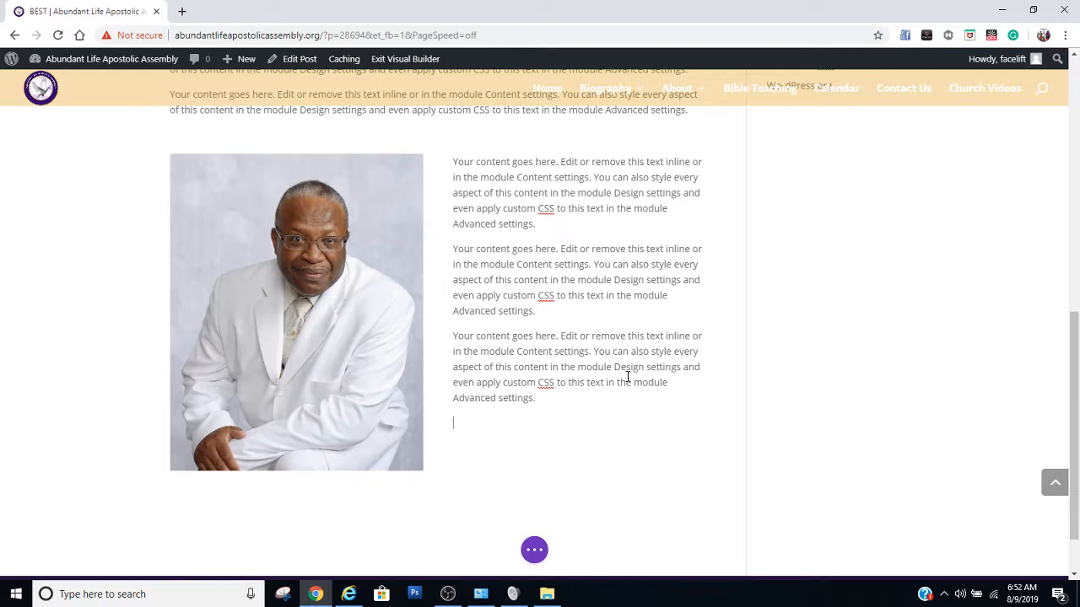
type("Your content goes here. Edit or remove this text inline or in the module Content settings. You can also style every aspect of this content in the module Design settings and even apply custom CSS to this text in the module Advanced settings.")
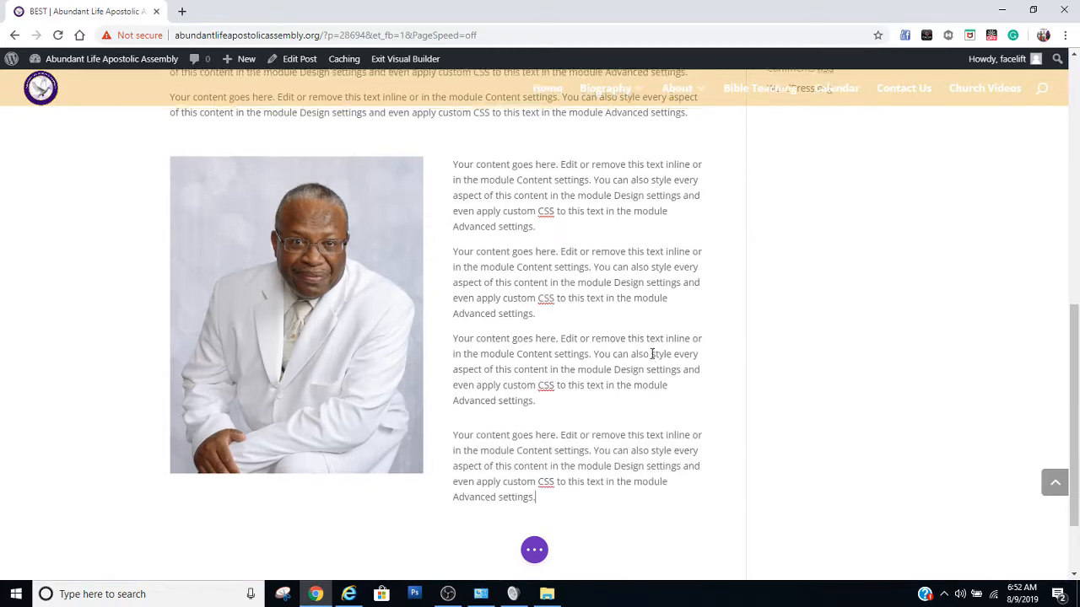
Examine the post's layout from the featured image down through the portrait and text row
scroll(591, 371, "up", 3)
scroll(548, 426, "down", 1)
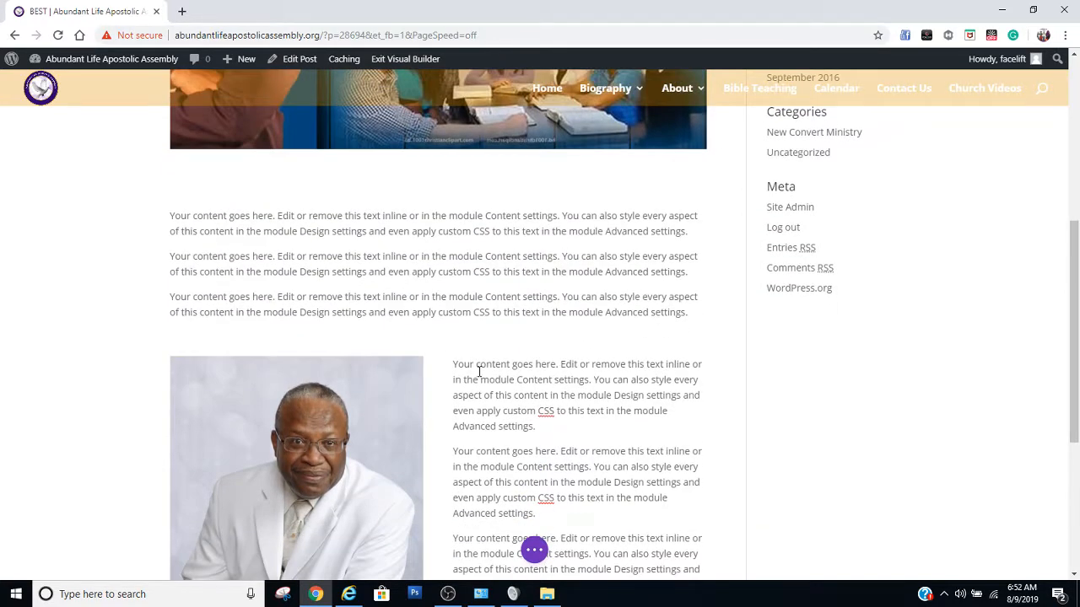
scroll(544, 460, "down", 3)
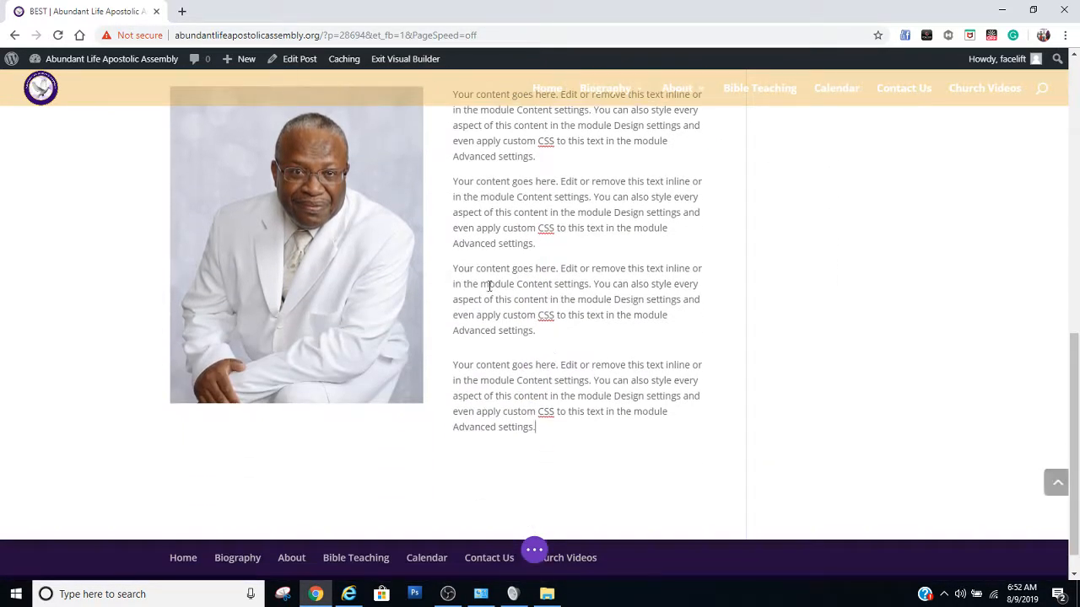
scroll(574, 312, "up", 4)
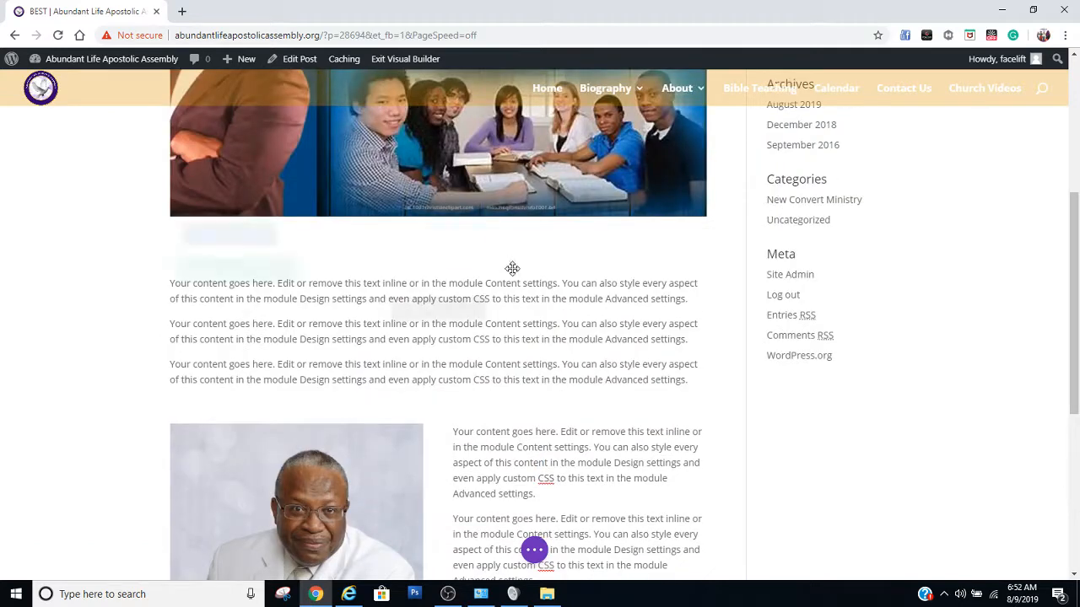
scroll(417, 456, "down", 1)
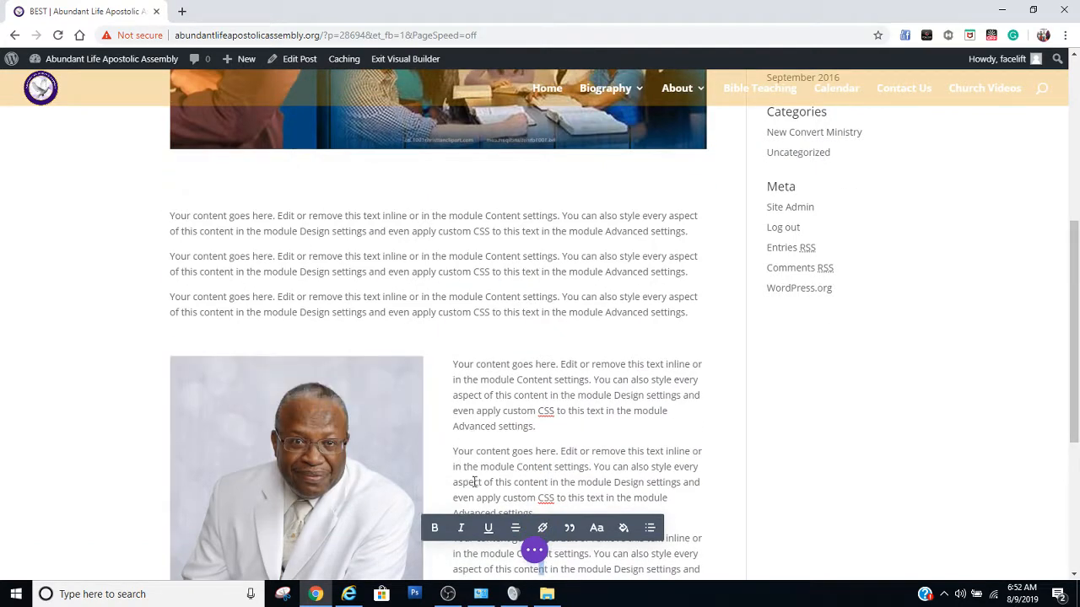
left_click(466, 375)
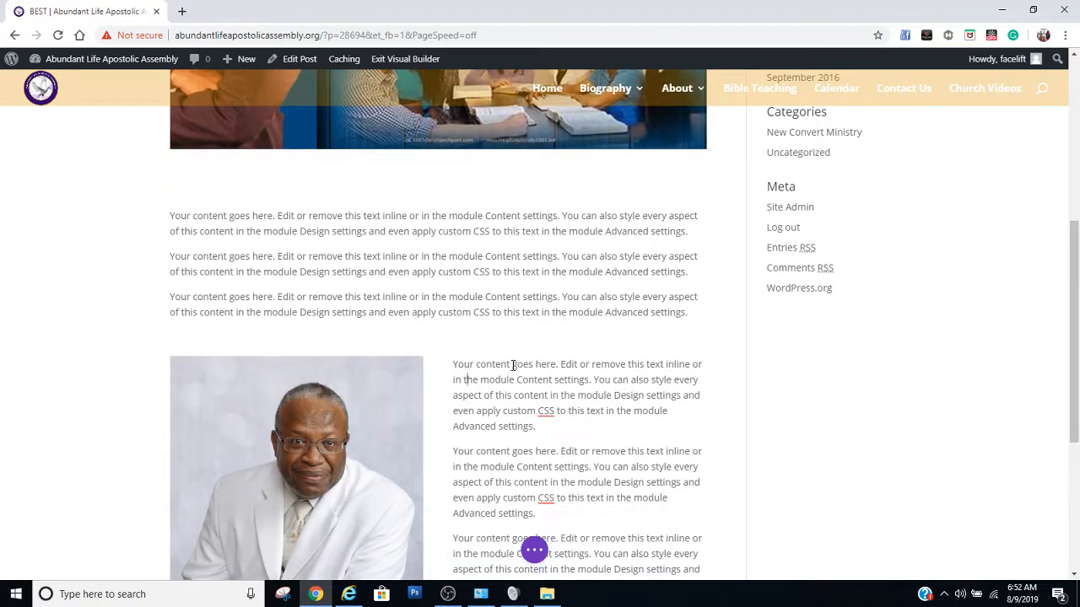
scroll(518, 426, "down", 3)
scroll(399, 487, "down", 2)
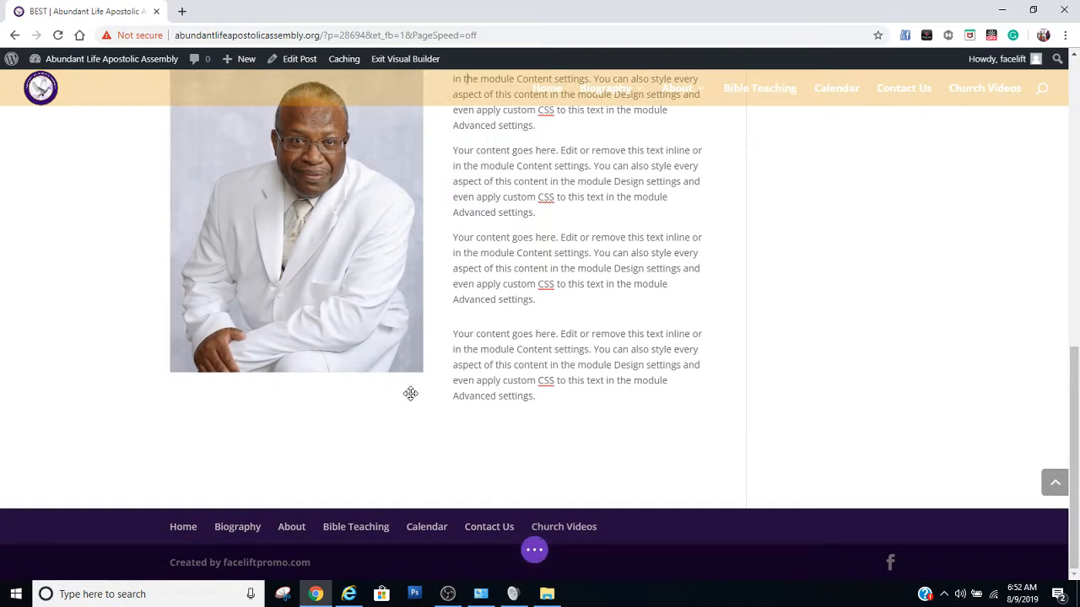
Look at the builder's editing history states, save the post as a draft and close the history
left_click(533, 555)
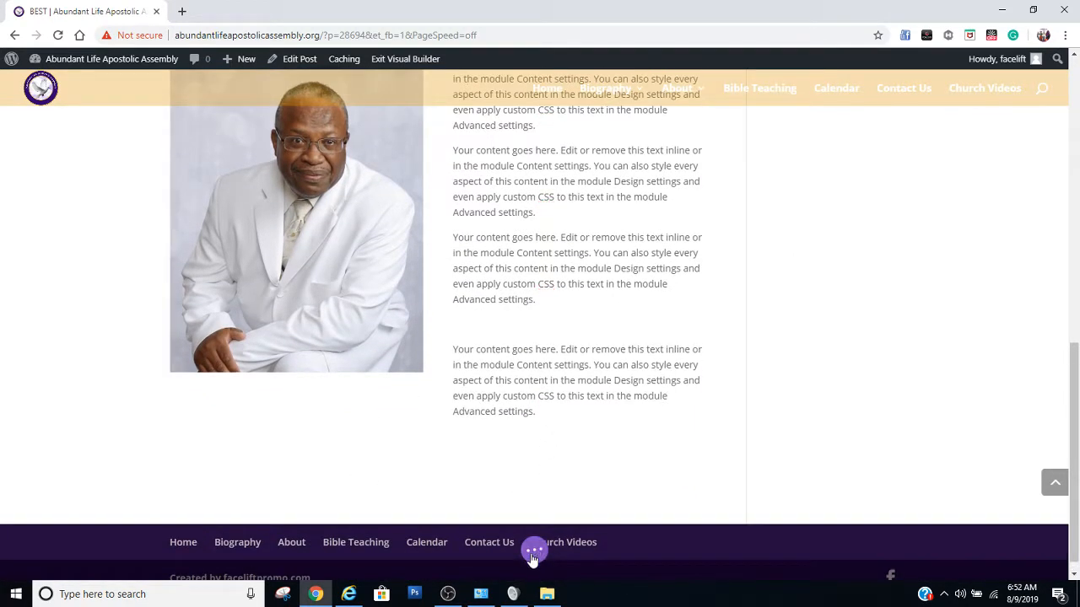
left_click(534, 553)
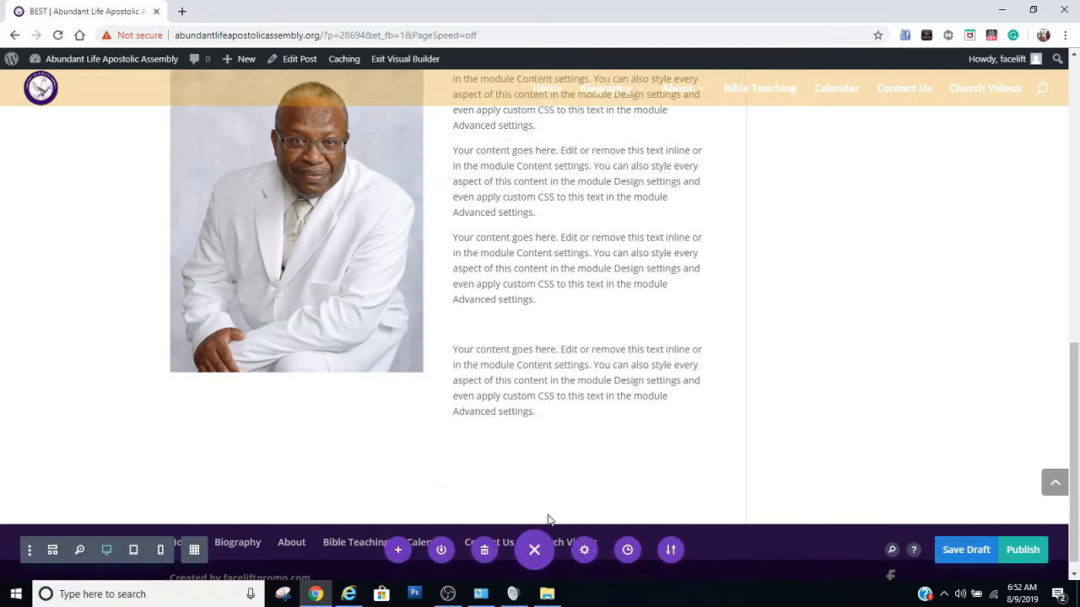
left_click(627, 550)
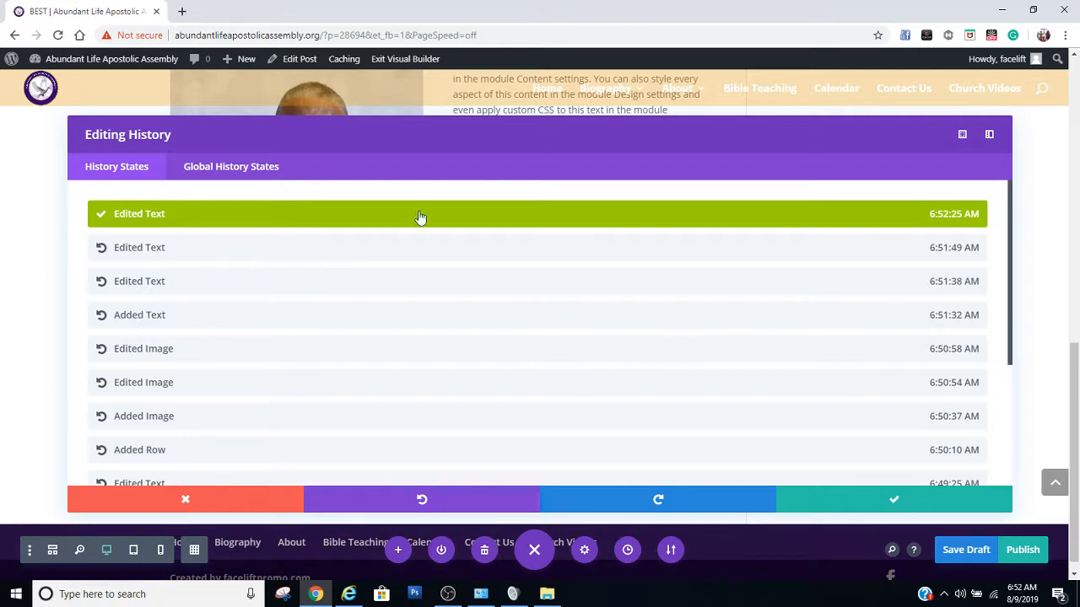
key("ctrl+s")
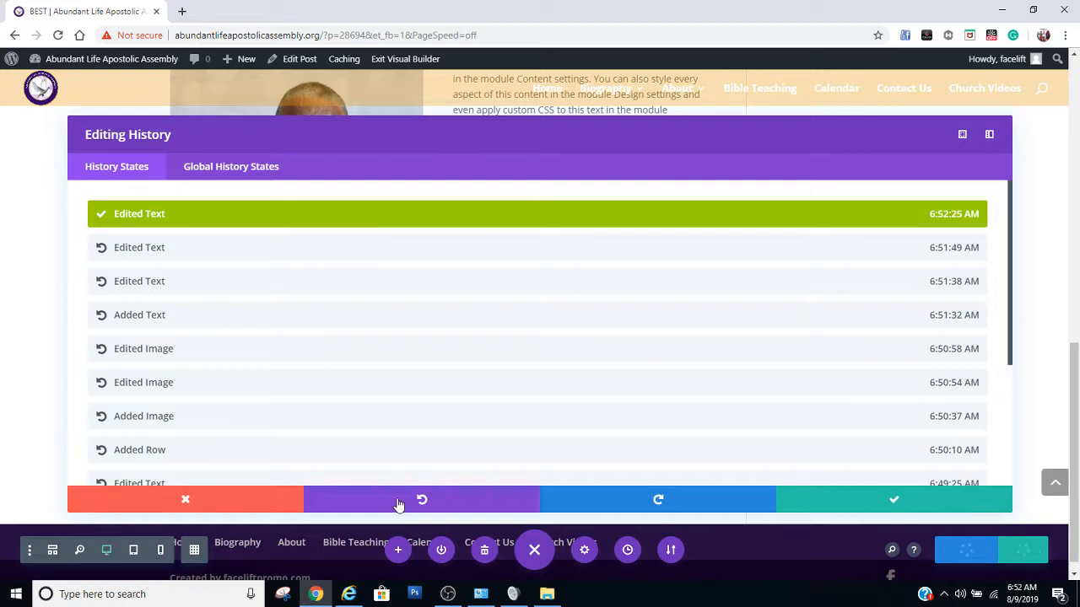
left_click(209, 503)
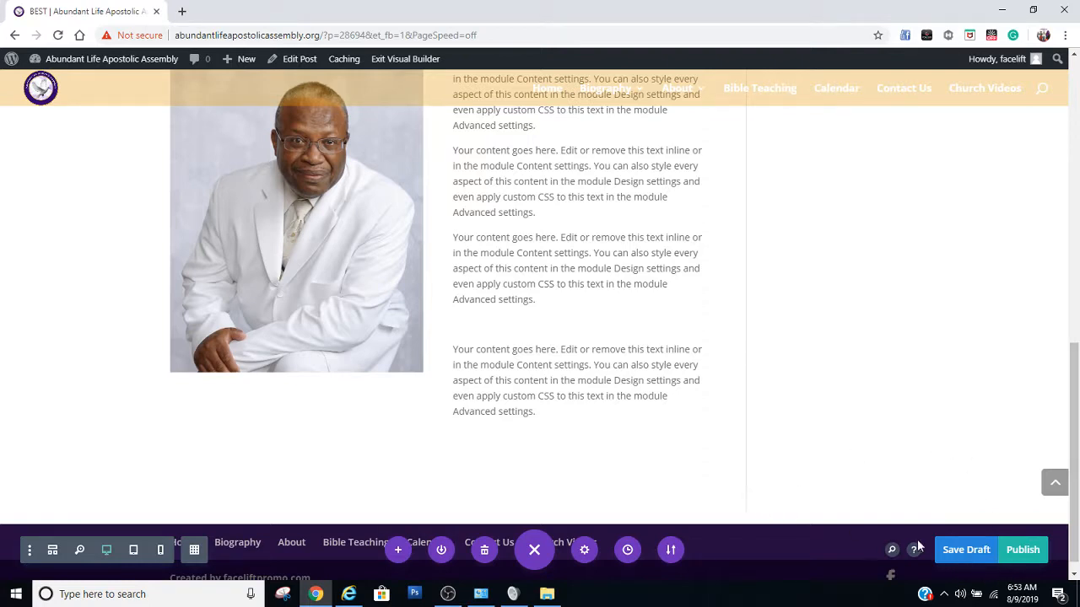
Publish the BEST post and exit the Visual Builder to the live page
left_click(1023, 550)
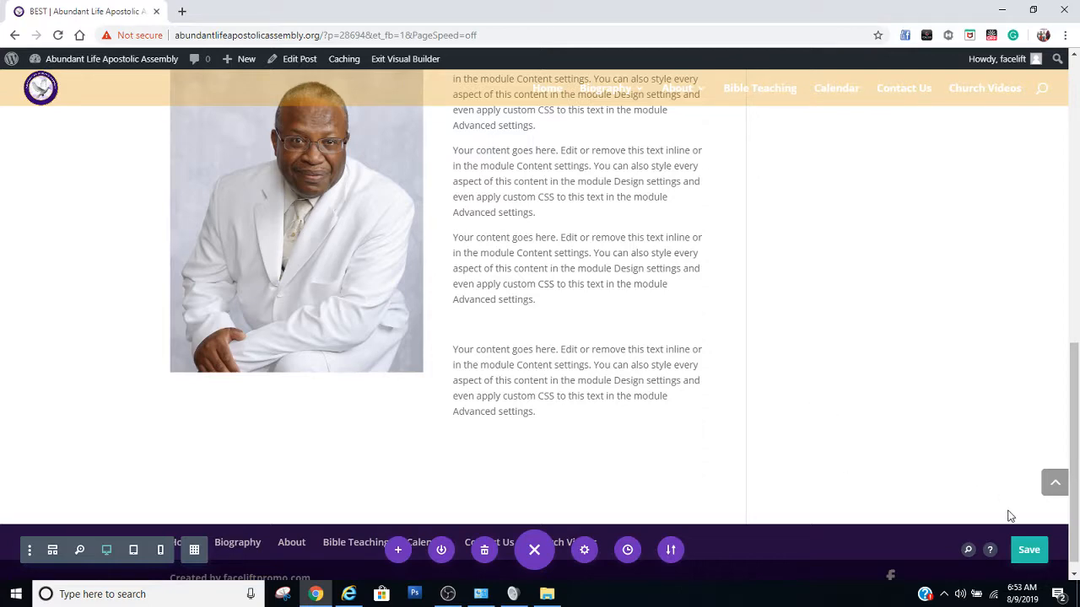
scroll(805, 371, "up", 4)
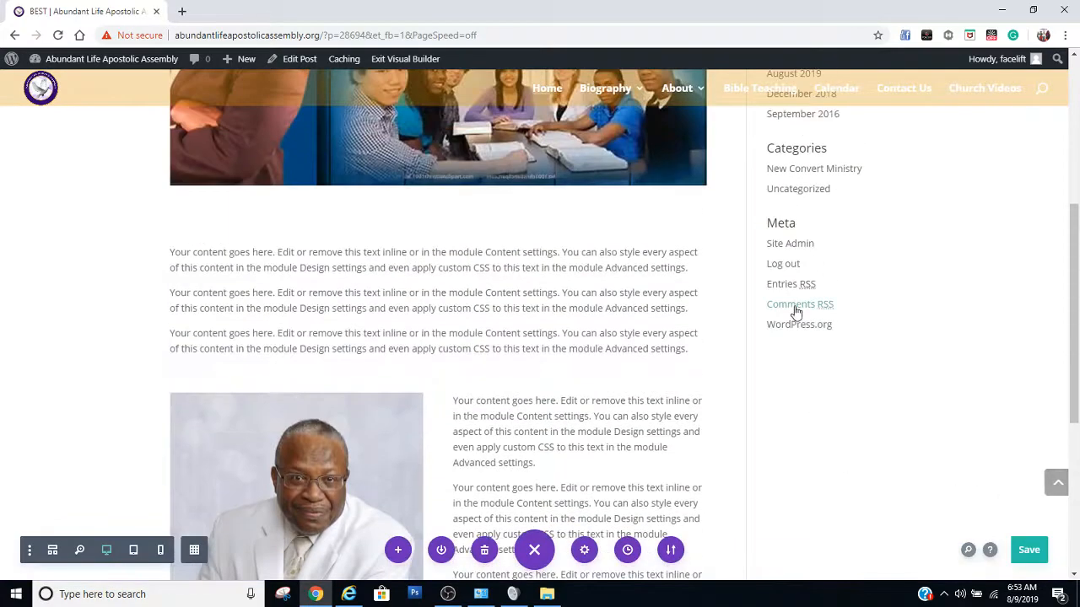
scroll(612, 199, "up", 2)
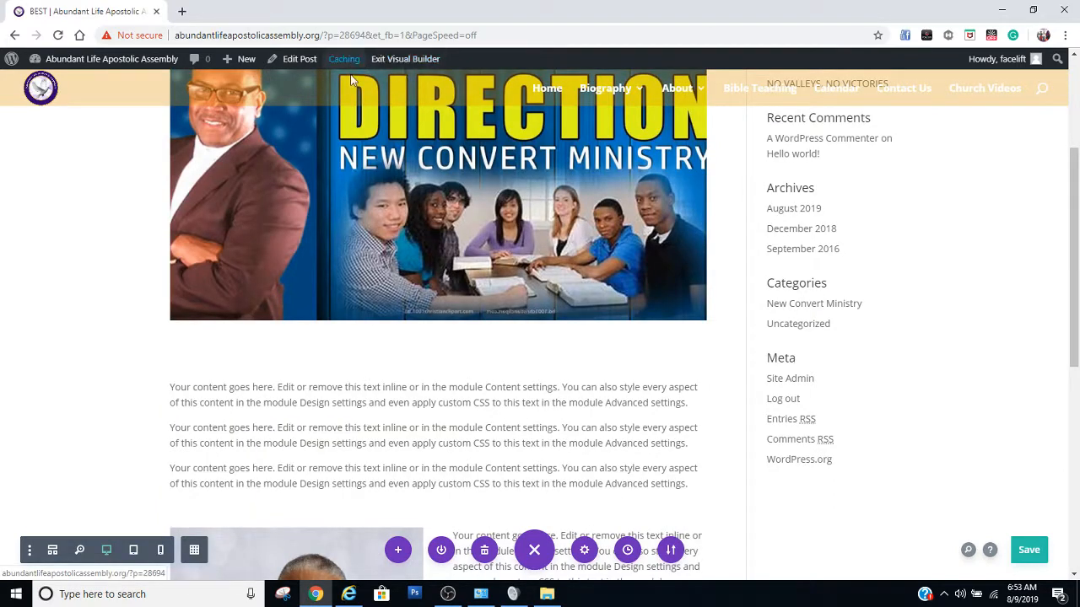
left_click(413, 62)
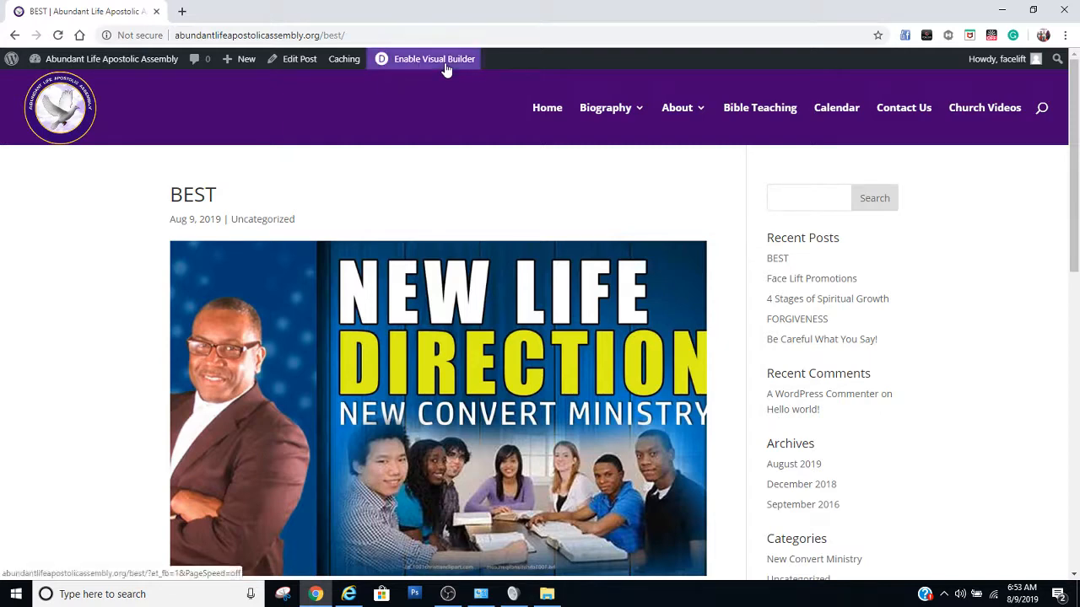
Open the site's Bible Teaching page and look through its grid of post cards
left_click(785, 118)
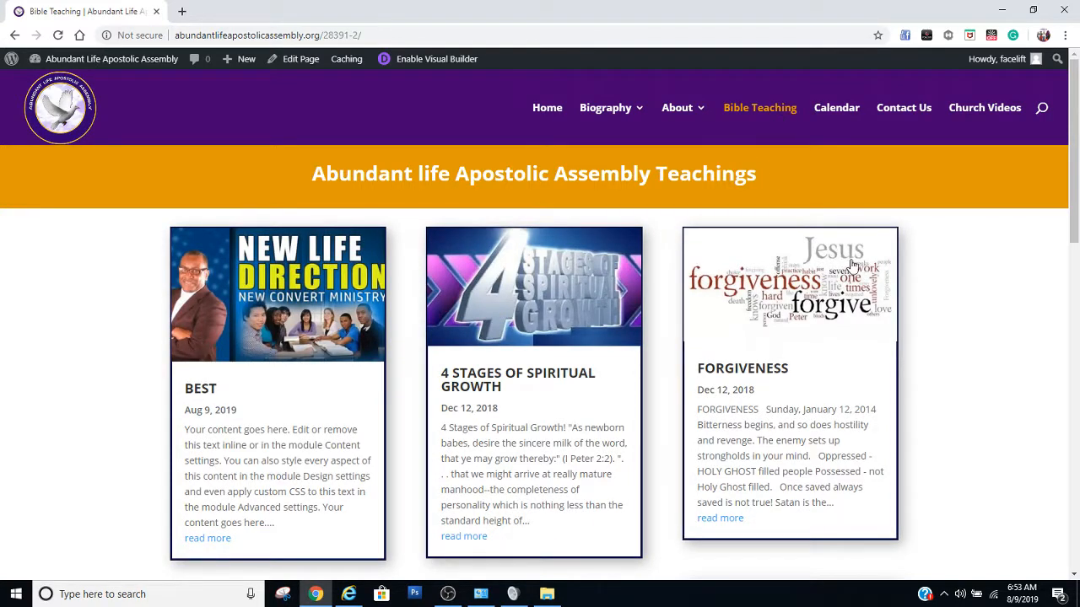
scroll(911, 232, "down", 5)
scroll(911, 230, "down", 2)
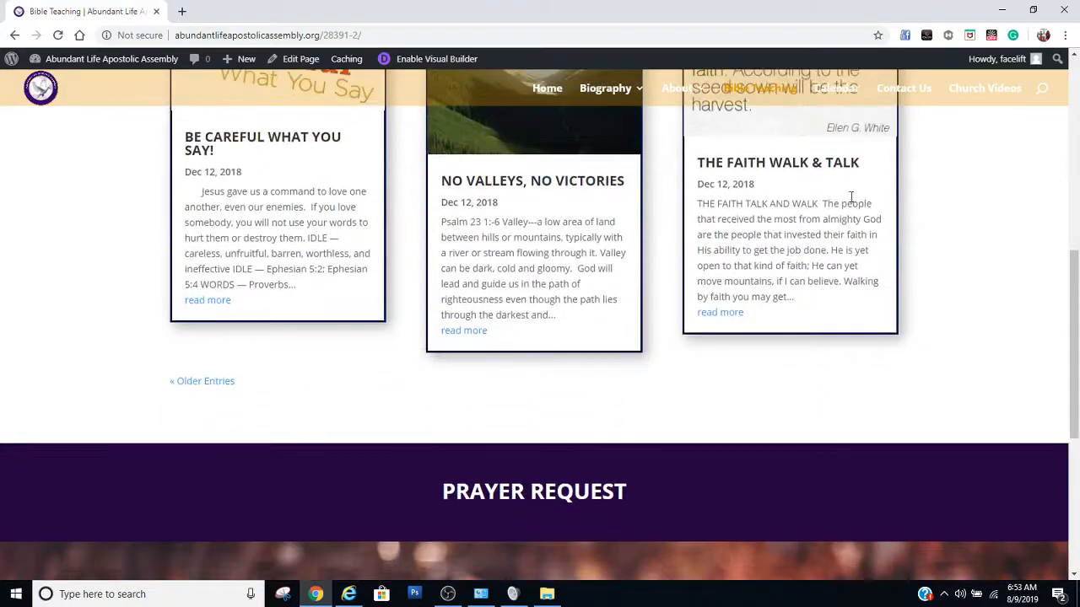
scroll(708, 326, "up", 7)
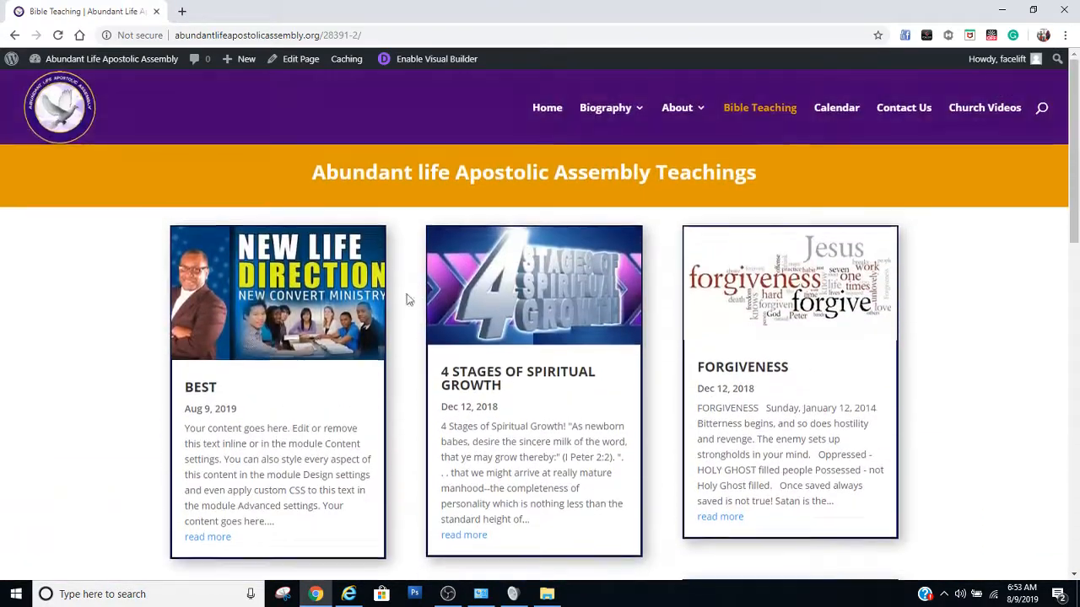
scroll(274, 327, "down", 2)
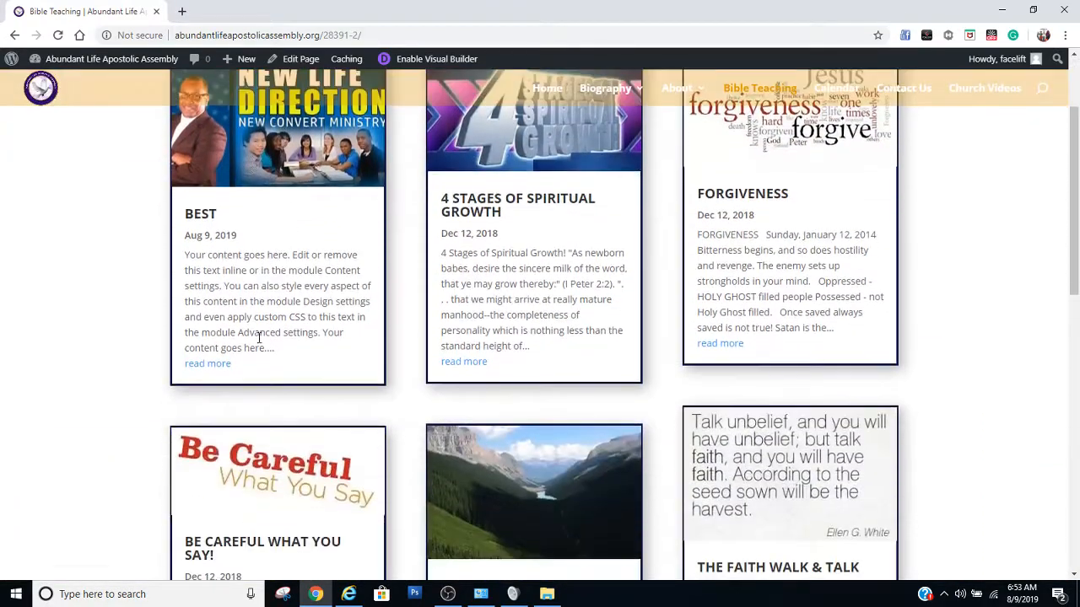
scroll(250, 243, "up", 2)
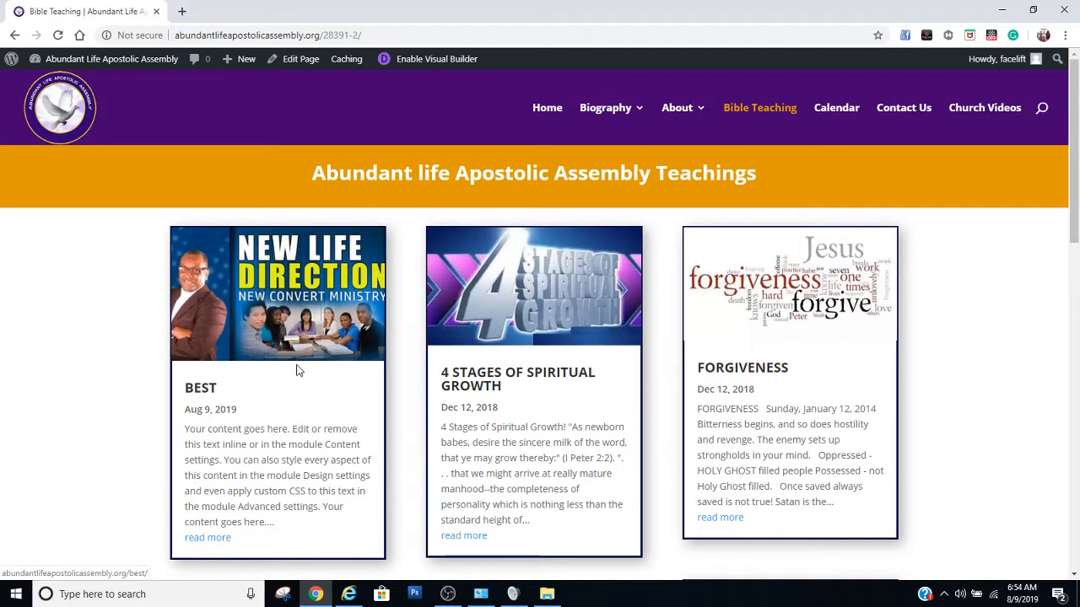
Open the full BEST post from its card and review its published content from top to bottom
left_click(213, 541)
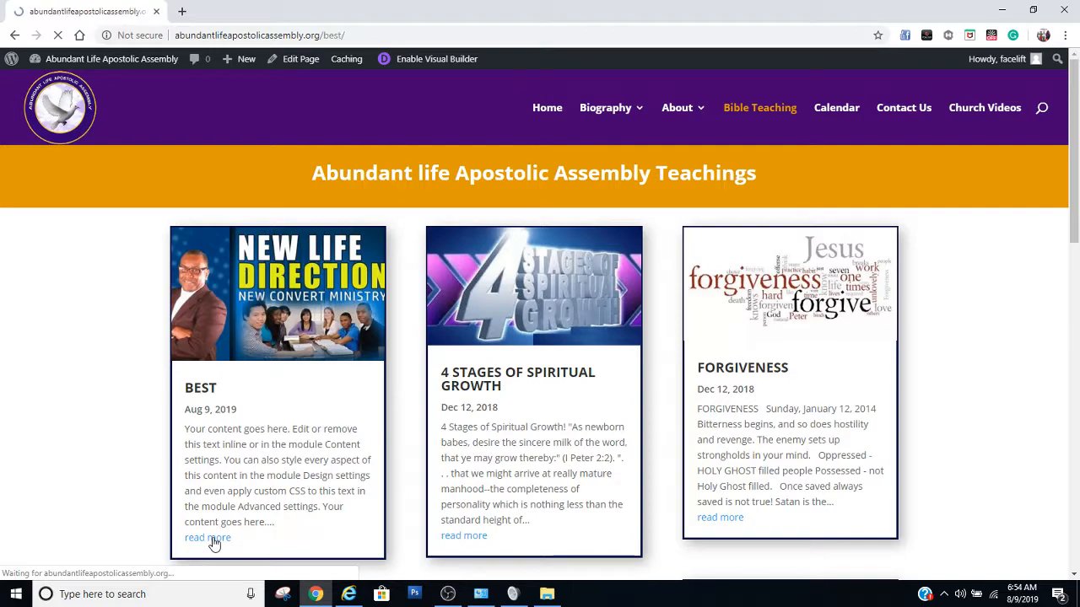
scroll(163, 465, "down", 10)
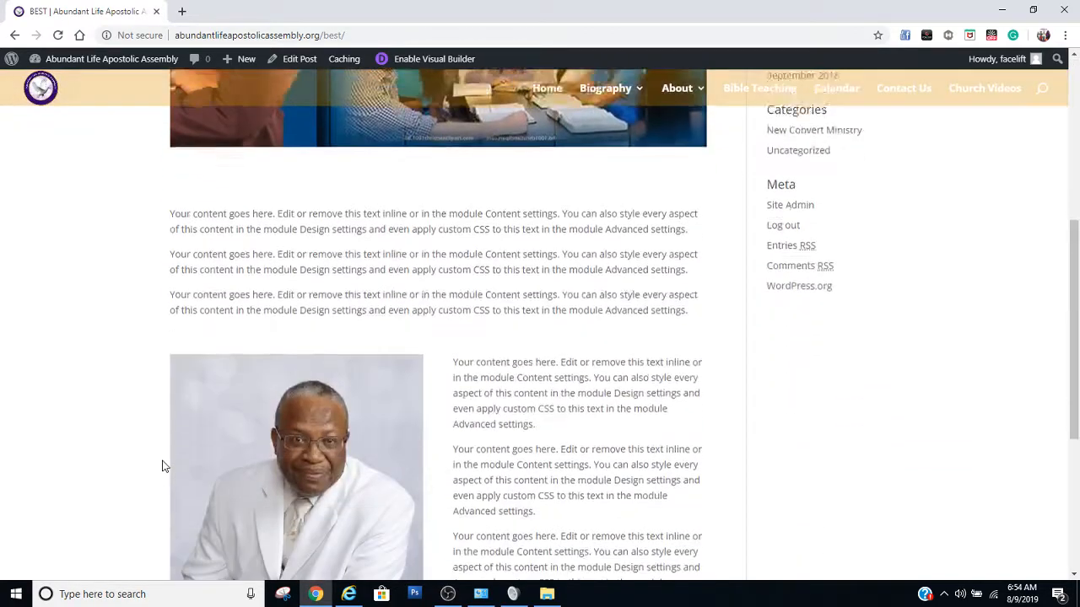
scroll(163, 465, "down", 2)
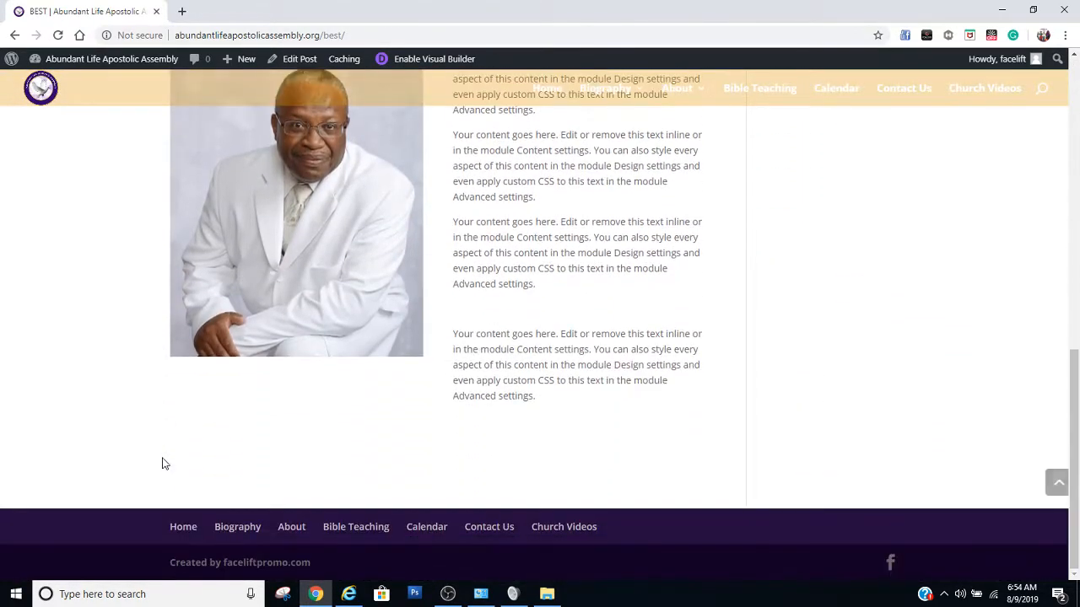
scroll(163, 465, "up", 10)
scroll(163, 464, "up", 2)
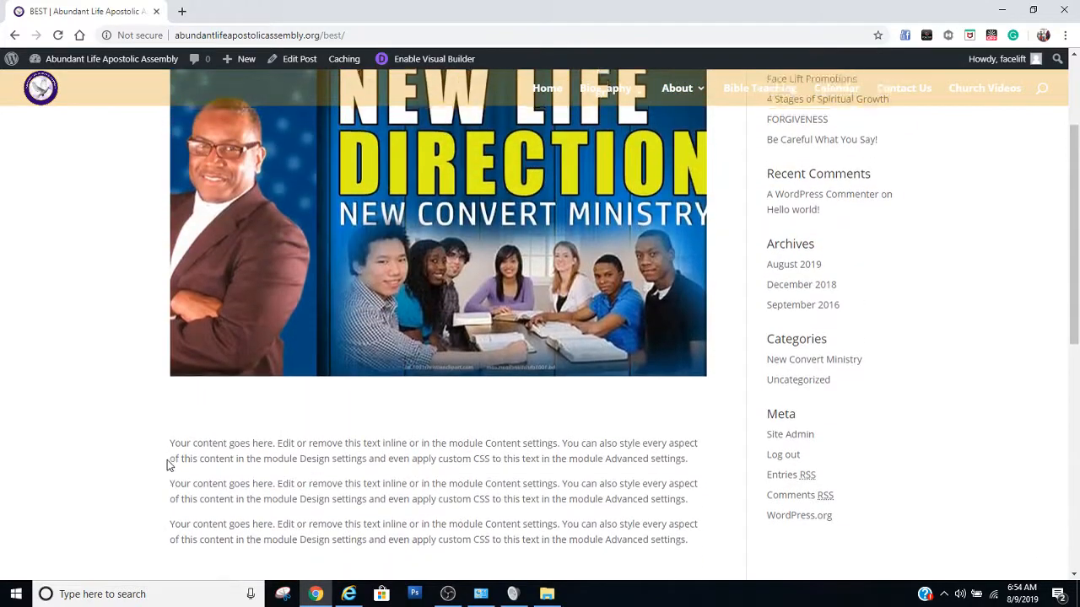
scroll(168, 463, "down", 7)
scroll(171, 462, "up", 4)
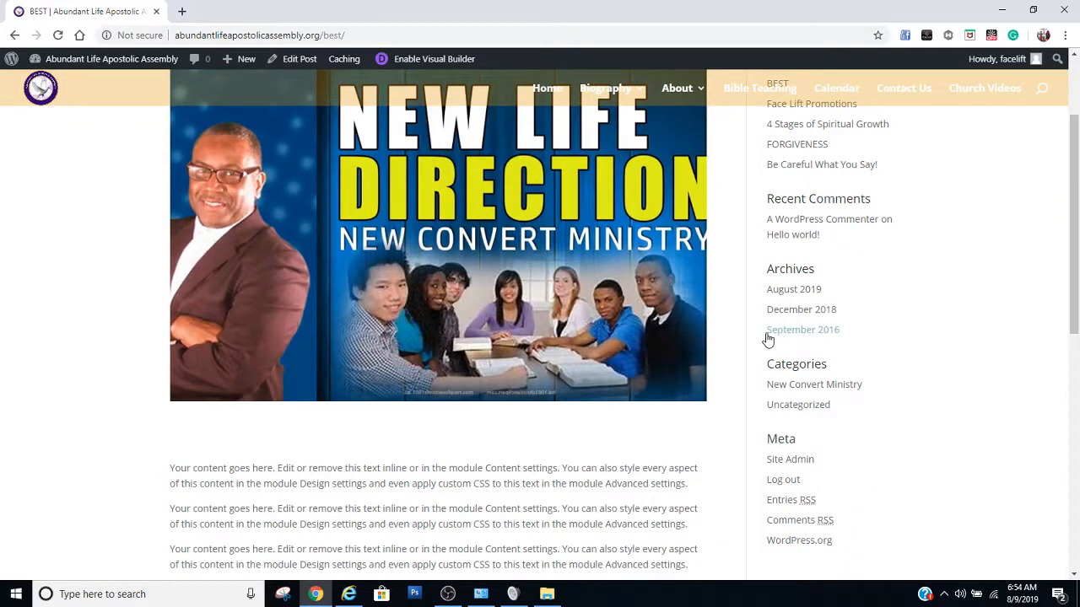
Open the New Convert Ministry category archive and examine the post displayed there
left_click(817, 390)
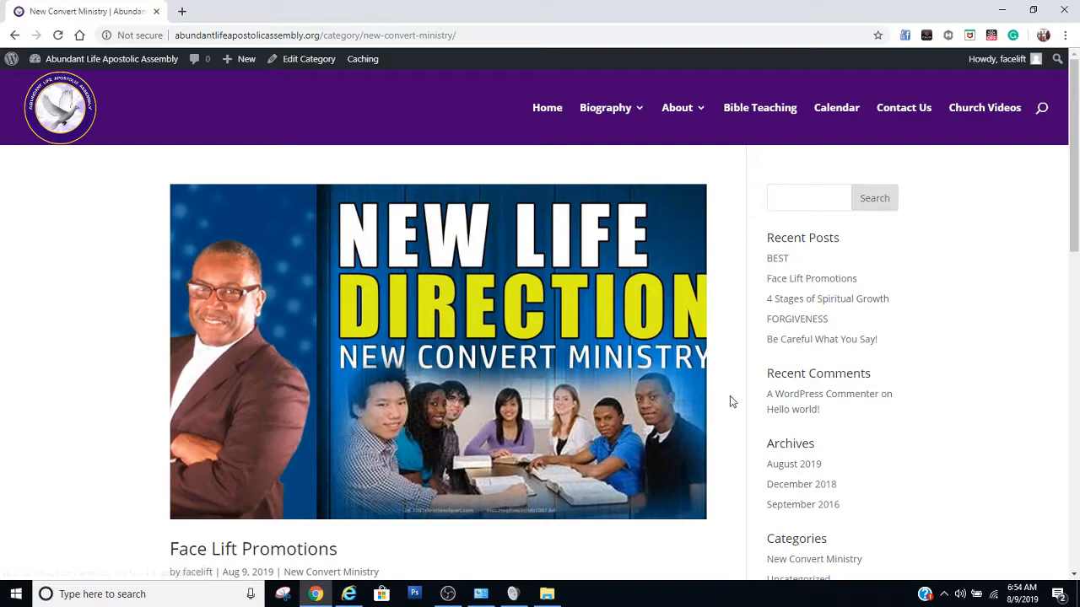
scroll(731, 401, "down", 6)
scroll(716, 417, "up", 2)
scroll(716, 419, "down", 3)
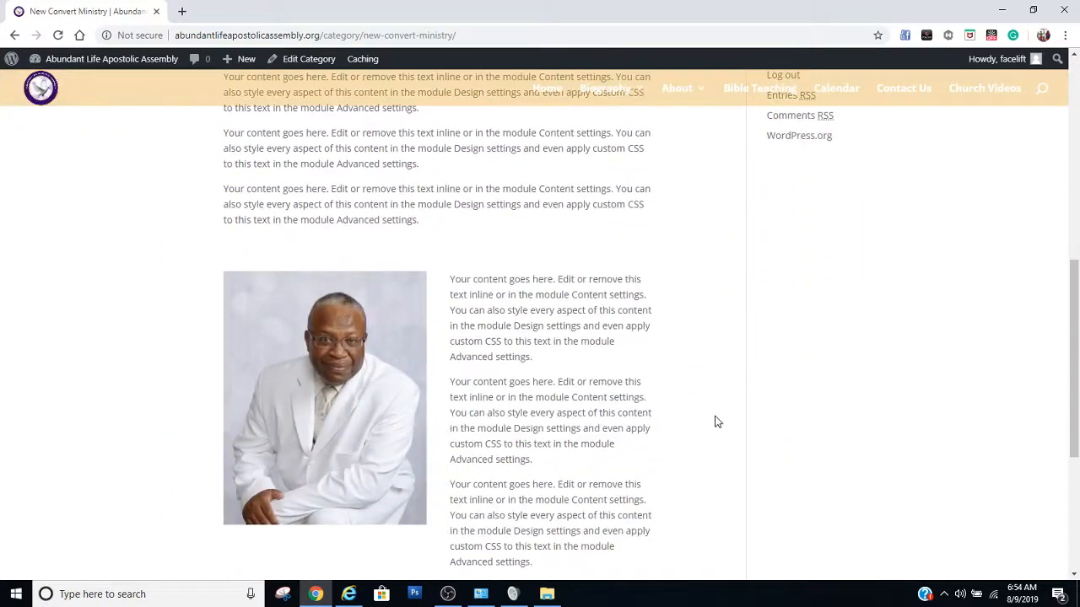
scroll(718, 418, "up", 6)
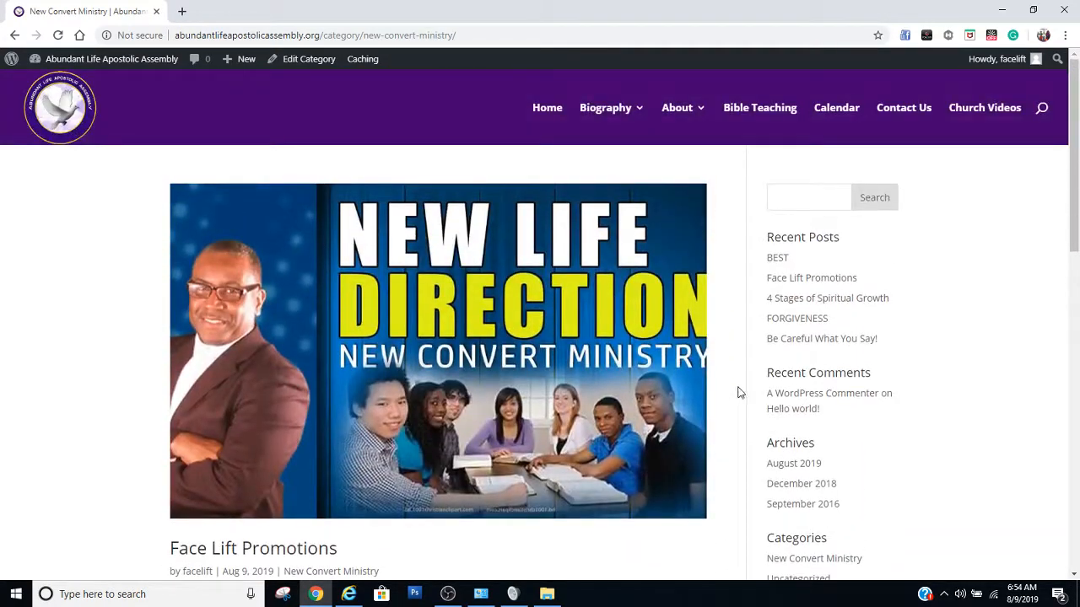
scroll(549, 422, "down", 3)
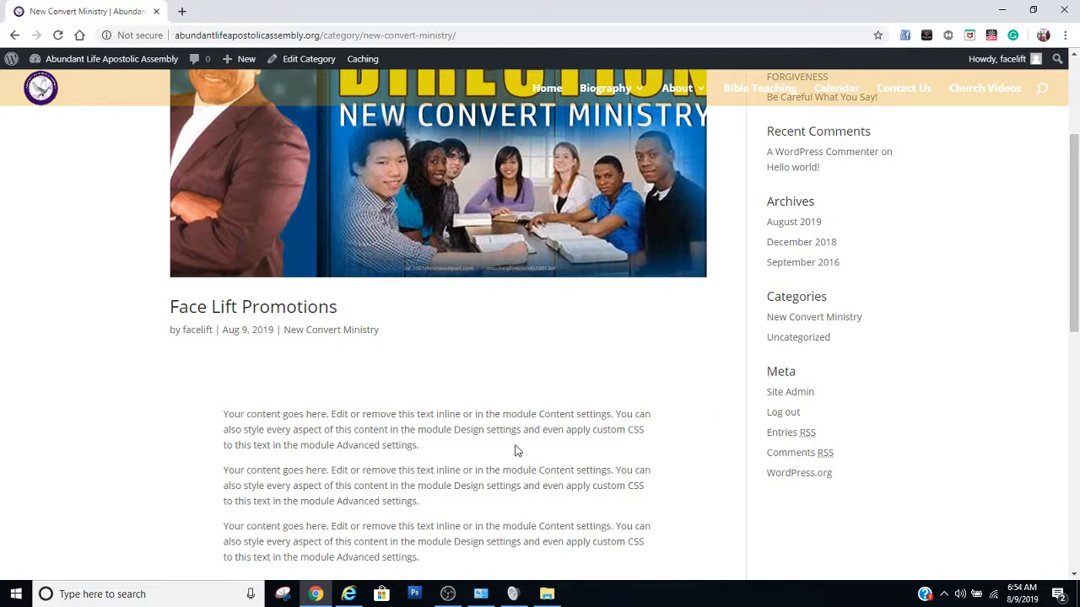
Check the Uncategorized category archive, and return to the Bible Teaching page to review its grid of post cards, including the BEST card
left_click(788, 339)
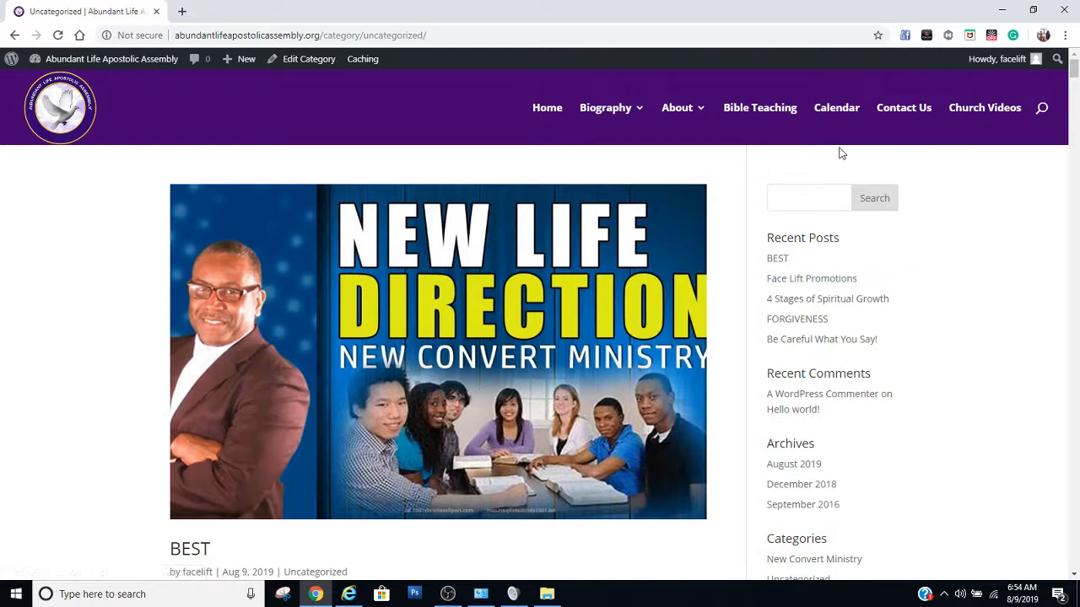
left_click(768, 110)
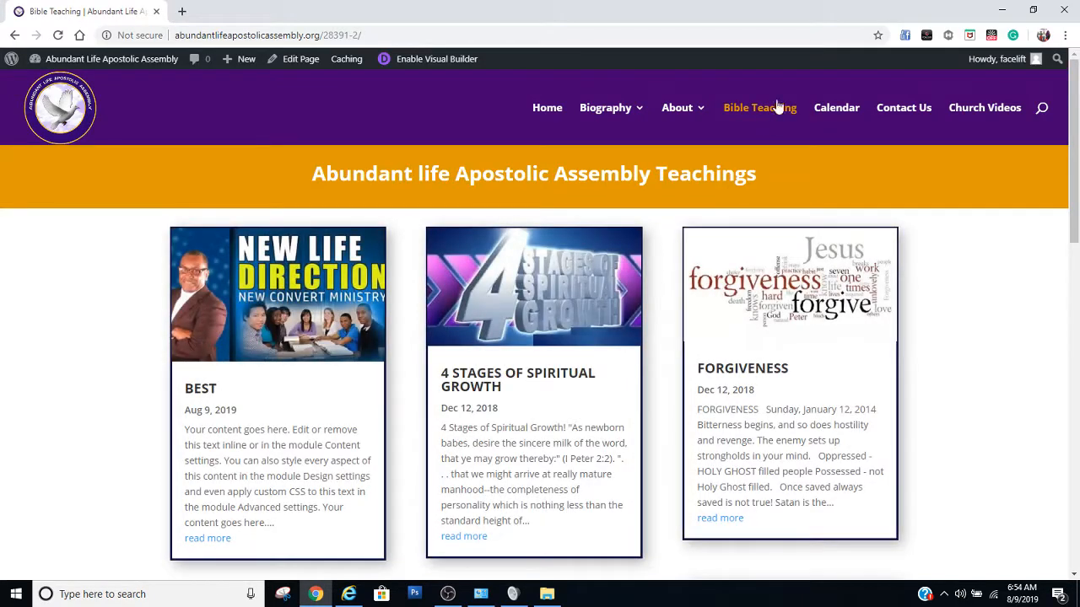
scroll(426, 323, "down", 4)
scroll(447, 322, "down", 4)
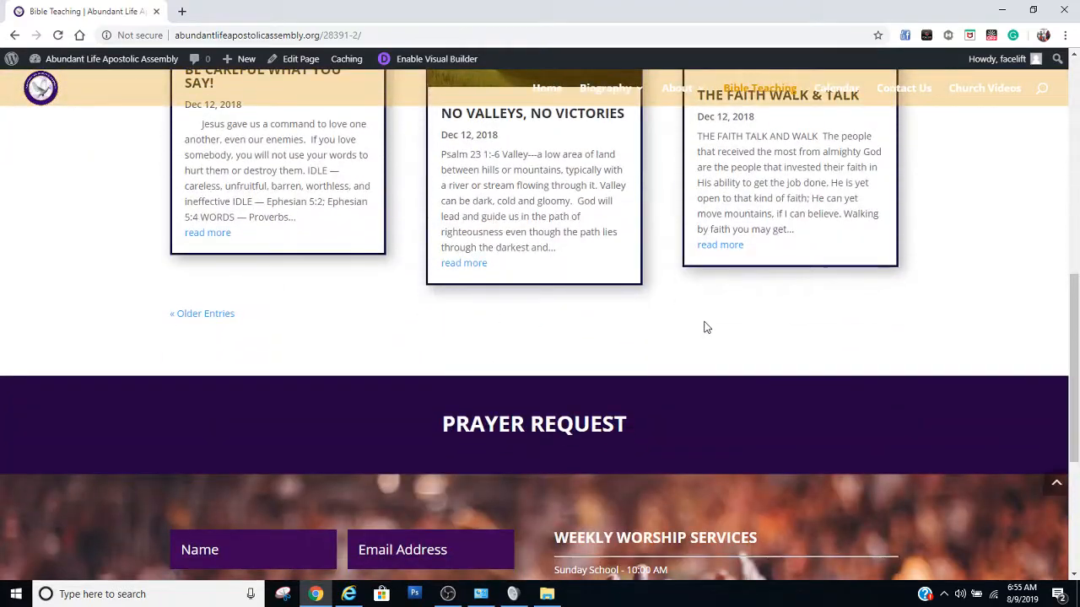
scroll(706, 326, "up", 8)
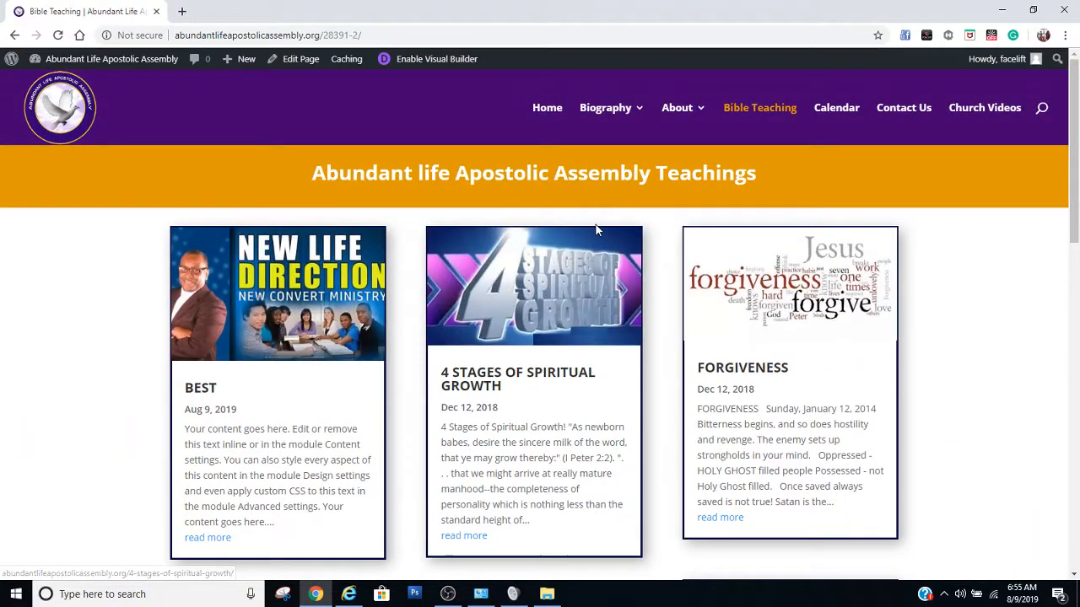
scroll(424, 332, "down", 8)
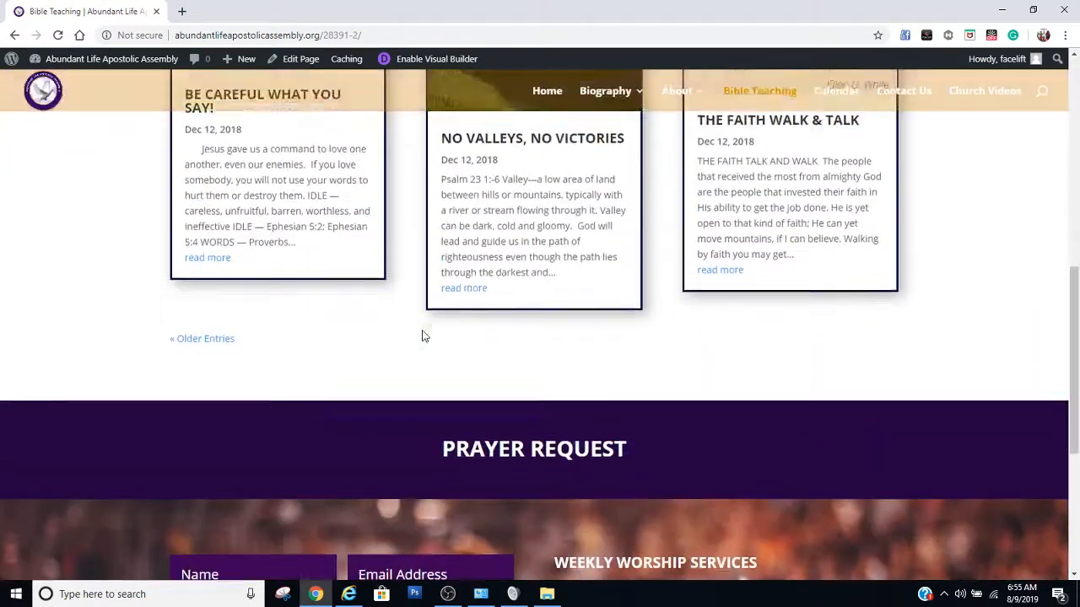
scroll(815, 329, "up", 8)
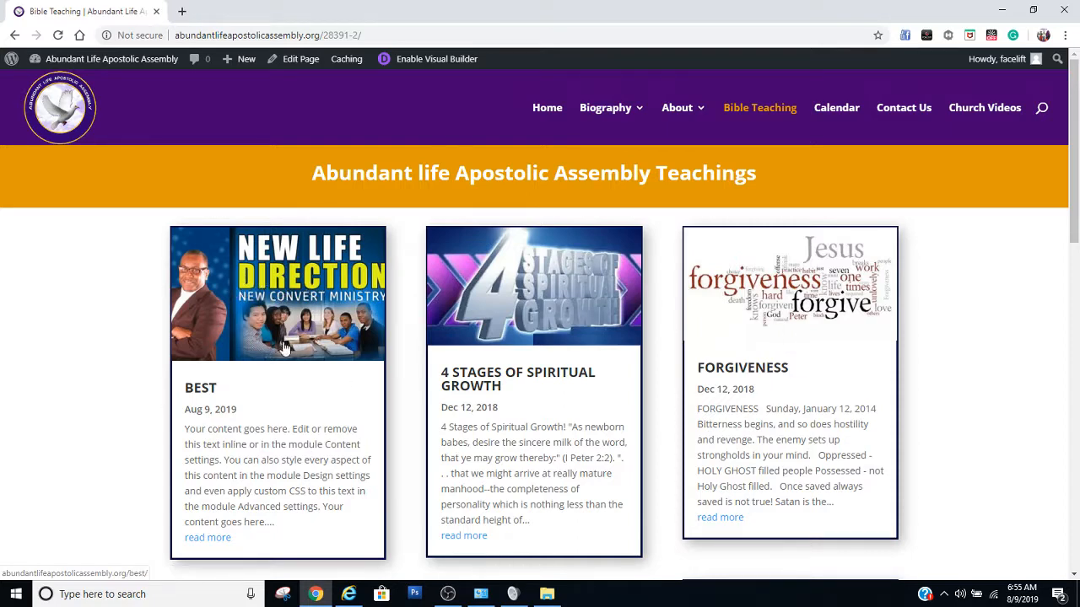
scroll(287, 365, "down", 1)
scroll(287, 365, "down", 1)
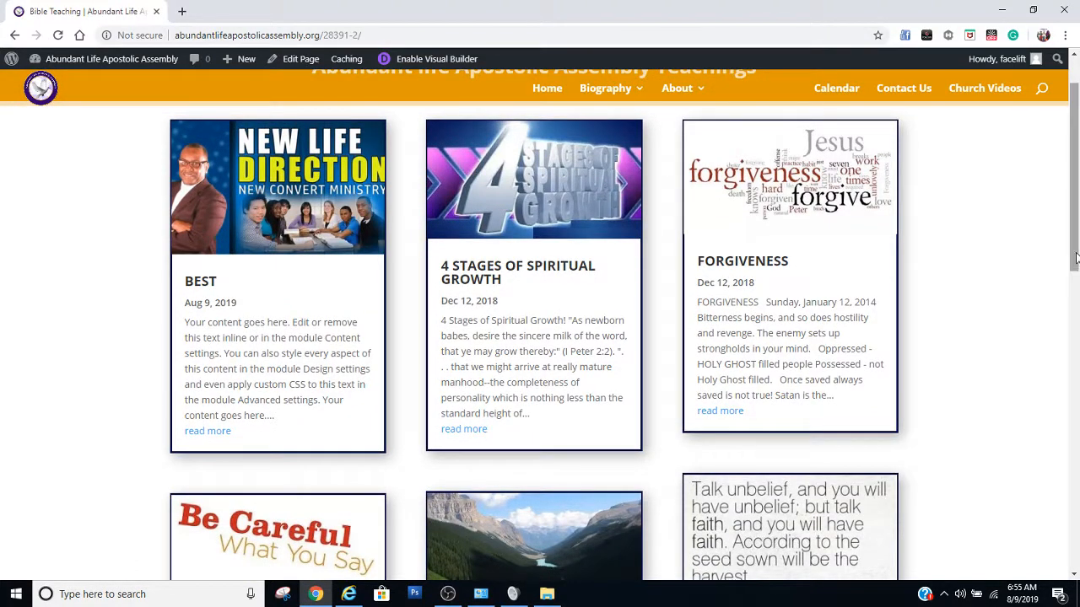
left_click_drag(1076, 257, 1075, 307)
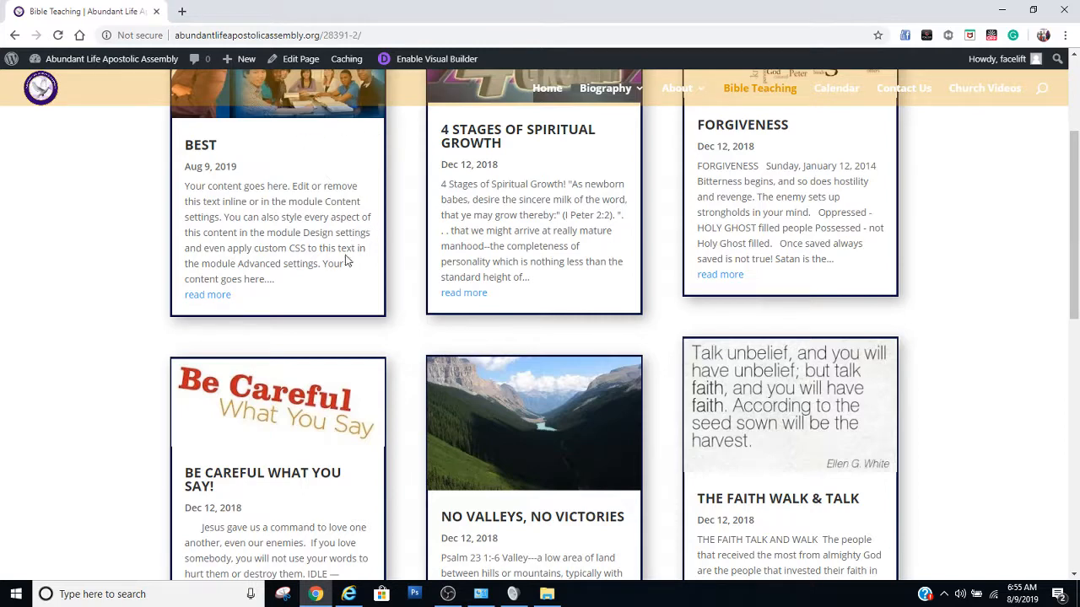
scroll(350, 279, "up", 3)
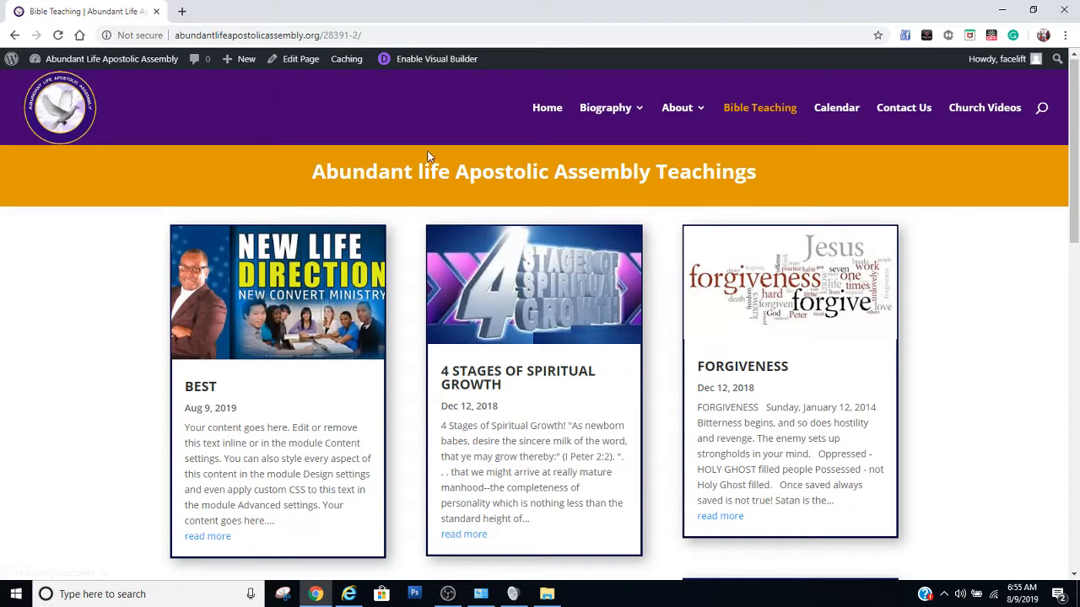
mouse_move(686, 143)
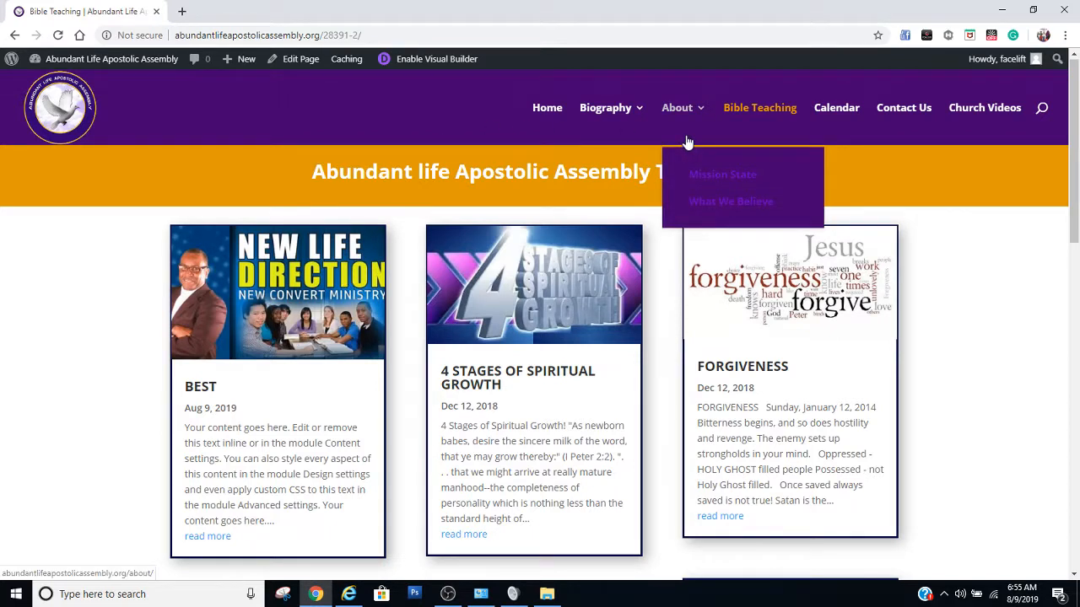